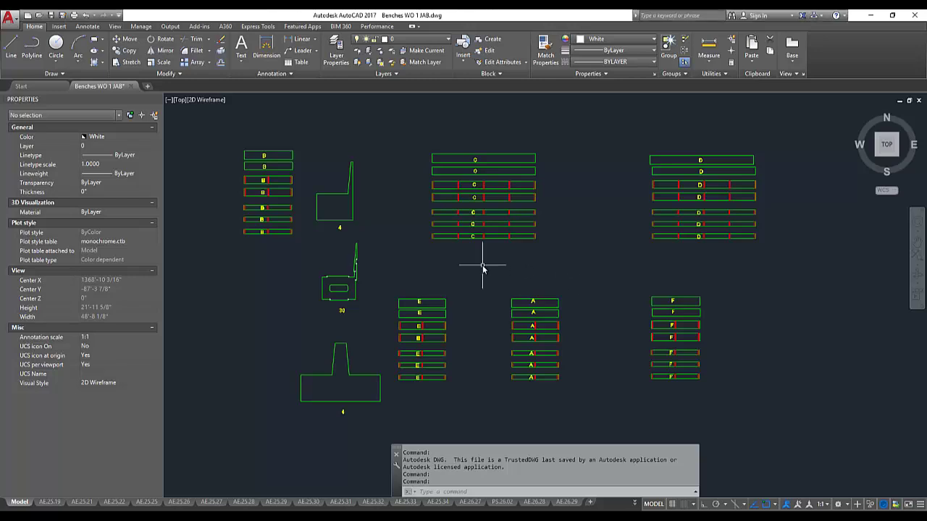
# Run S2MINIT to load the AutoCAD to S2M plugin into the Benches drawing
pyautogui.write('s2minit')
pyautogui.press('Return')
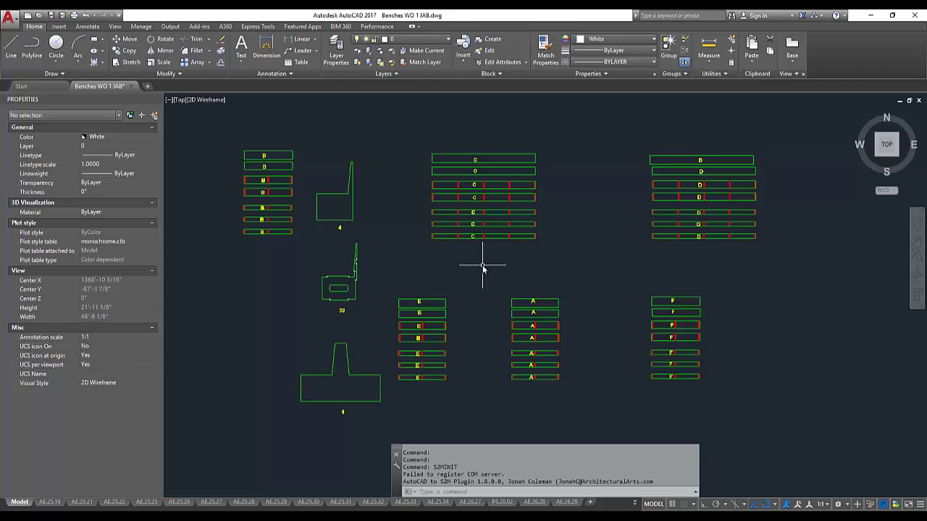
# Window-select the B, C, D, F, A and E columns of bench parts
pyautogui.click(279, 240)
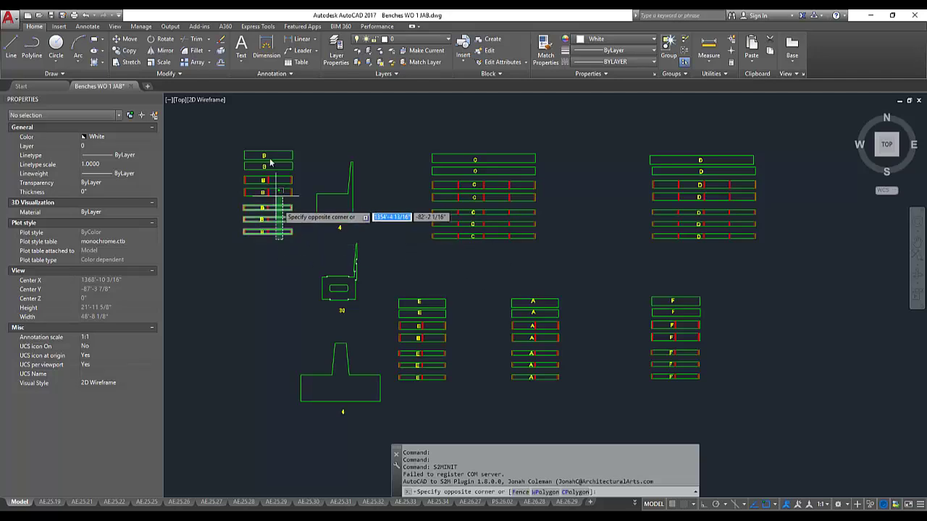
pyautogui.click(275, 150)
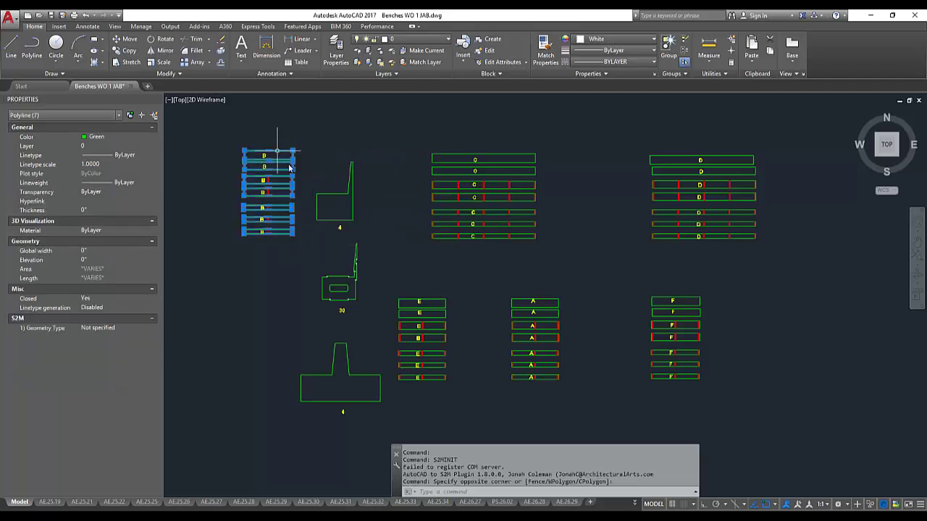
pyautogui.click(456, 247)
pyautogui.click(451, 144)
pyautogui.click(719, 246)
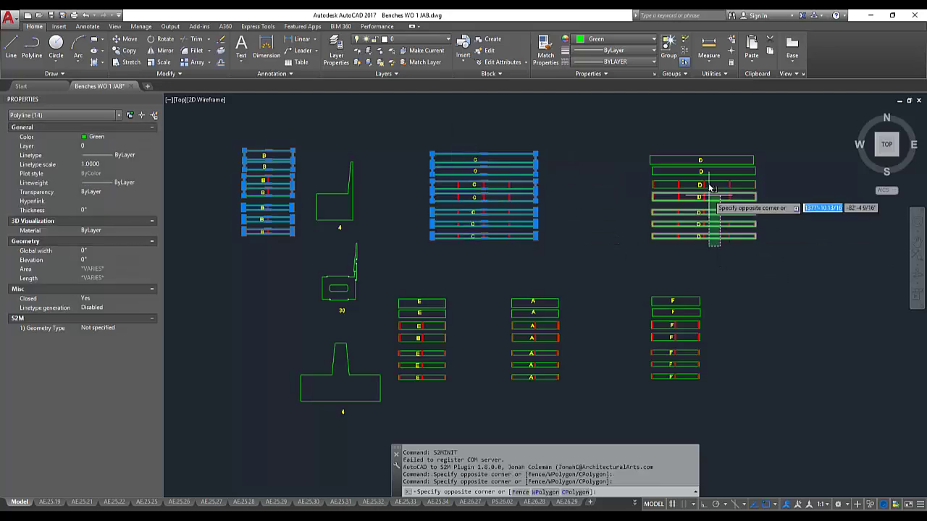
pyautogui.click(713, 148)
pyautogui.click(697, 383)
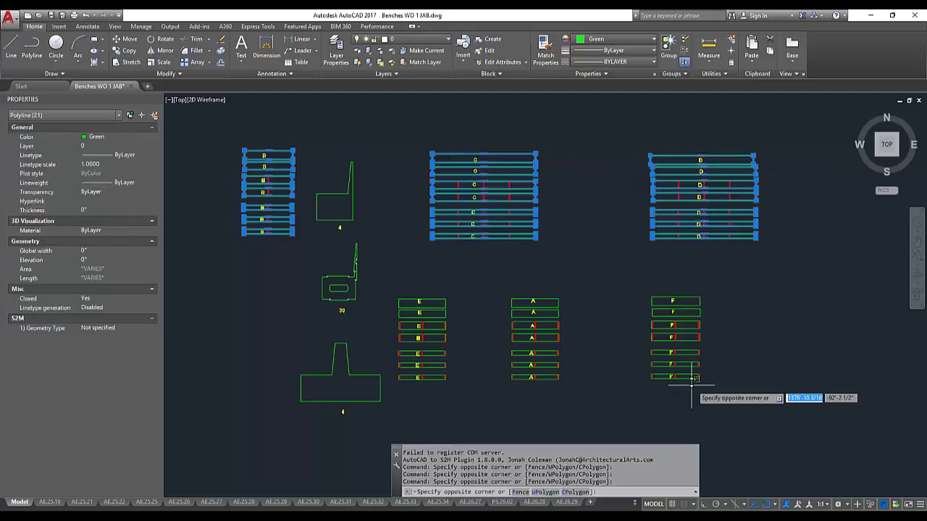
pyautogui.click(688, 290)
pyautogui.click(555, 381)
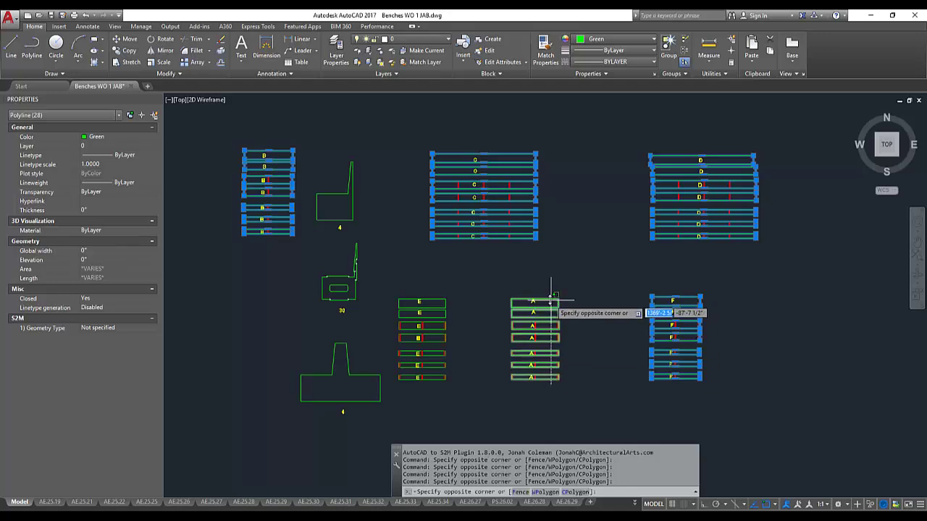
pyautogui.click(552, 297)
pyautogui.click(441, 384)
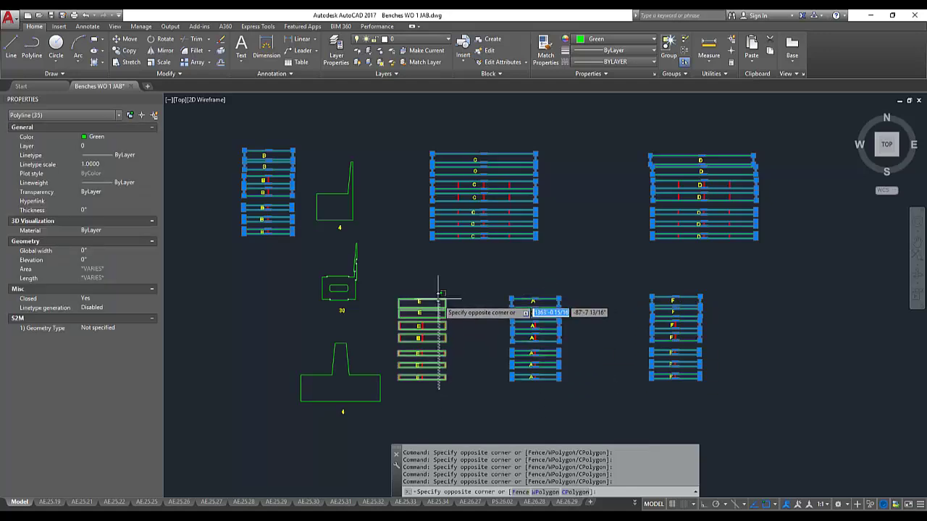
pyautogui.click(441, 294)
# Add the three chair outlines and give all selected parts a 3/4" (0.75) thickness
pyautogui.click(366, 395)
pyautogui.click(341, 358)
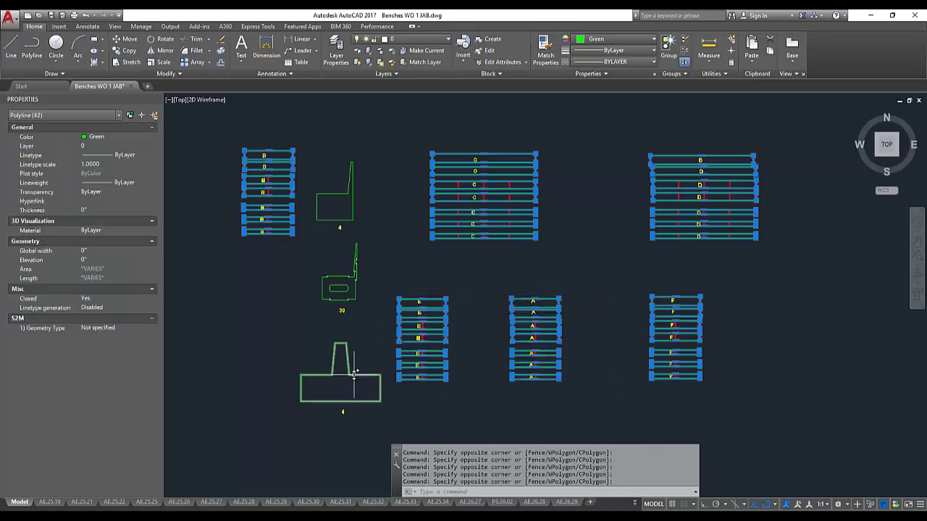
pyautogui.click(354, 290)
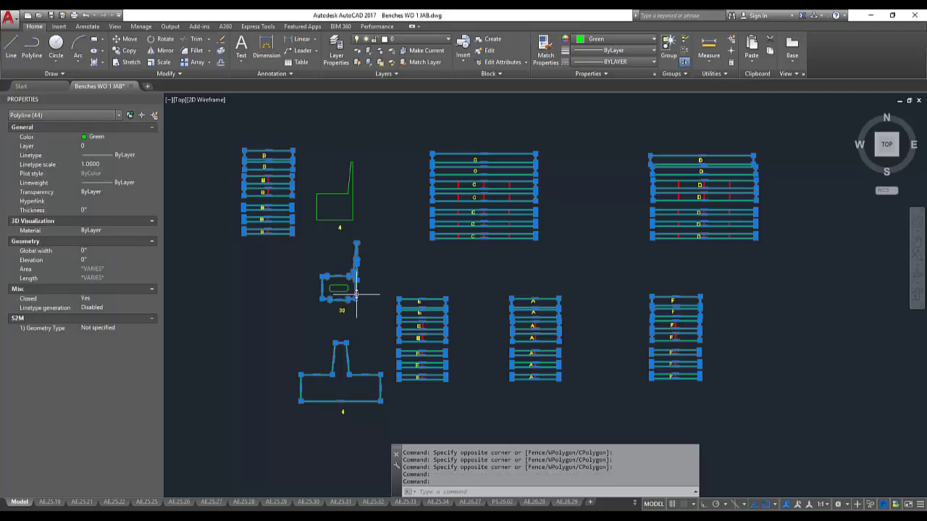
pyautogui.click(354, 216)
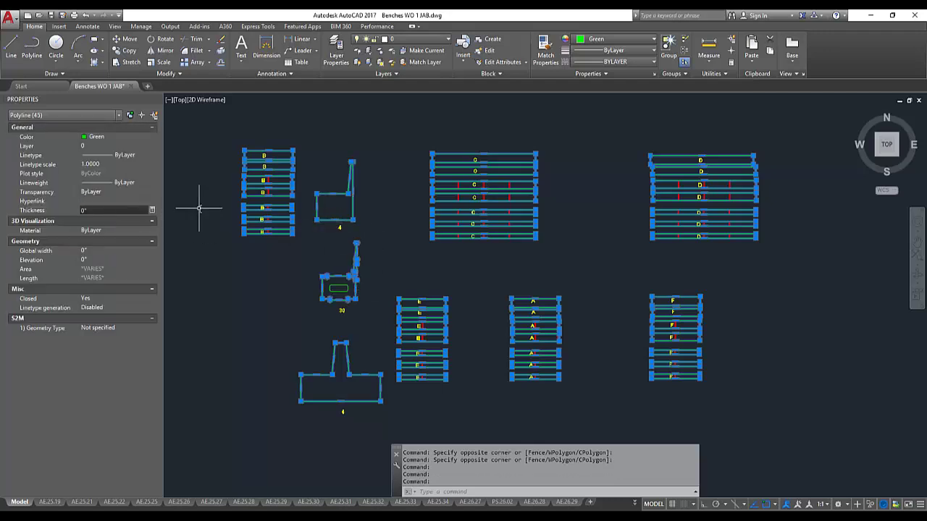
pyautogui.click(46, 211)
pyautogui.press('Return')
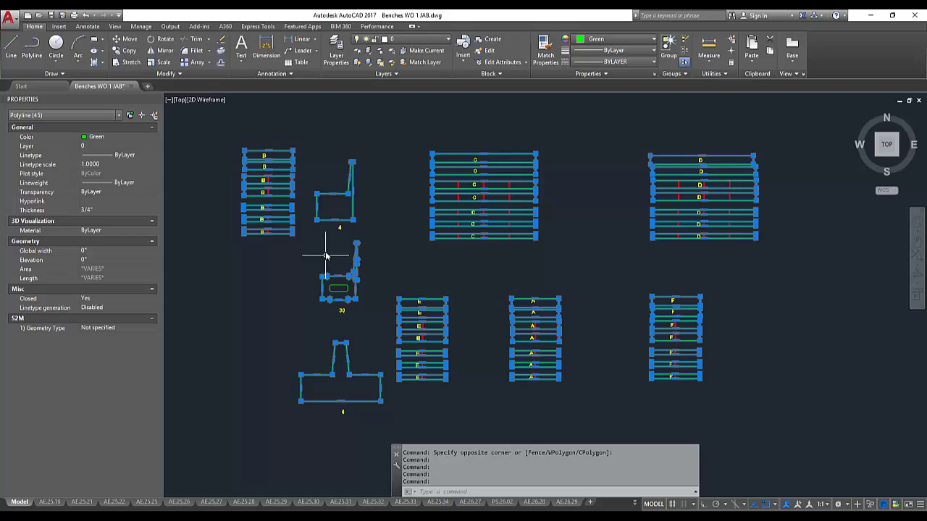
# Select all 110 red stud-centre lines with Select Similar and set their thickness to 0.125
pyautogui.press('Escape')
pyautogui.scroll(8, 249, 216)
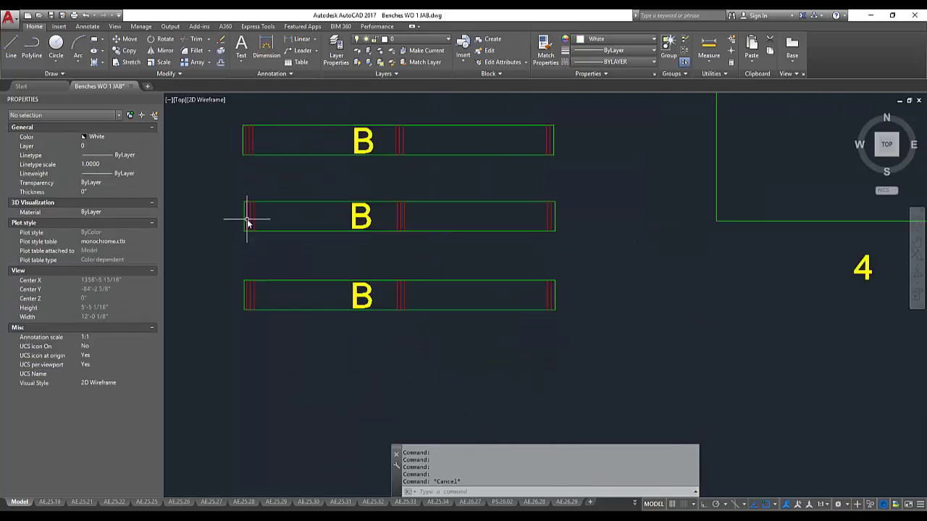
pyautogui.click(250, 217)
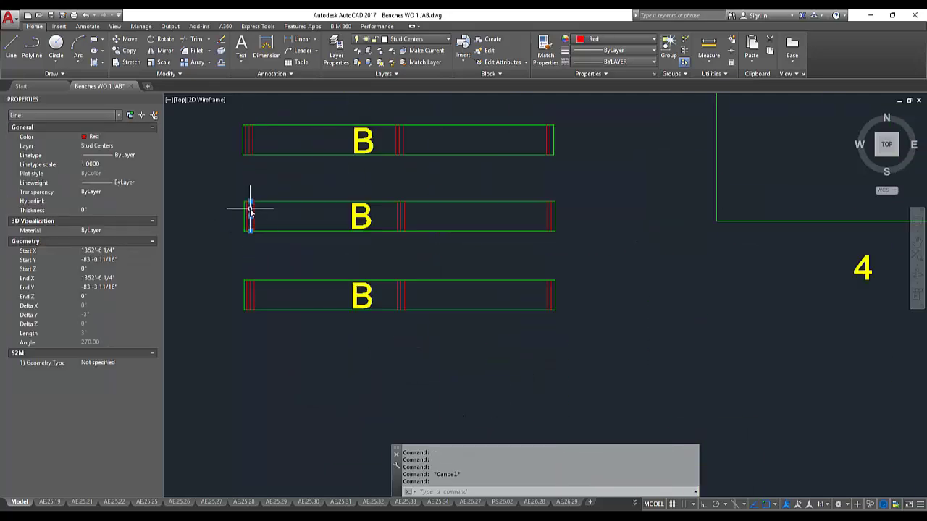
pyautogui.rightClick(250, 211)
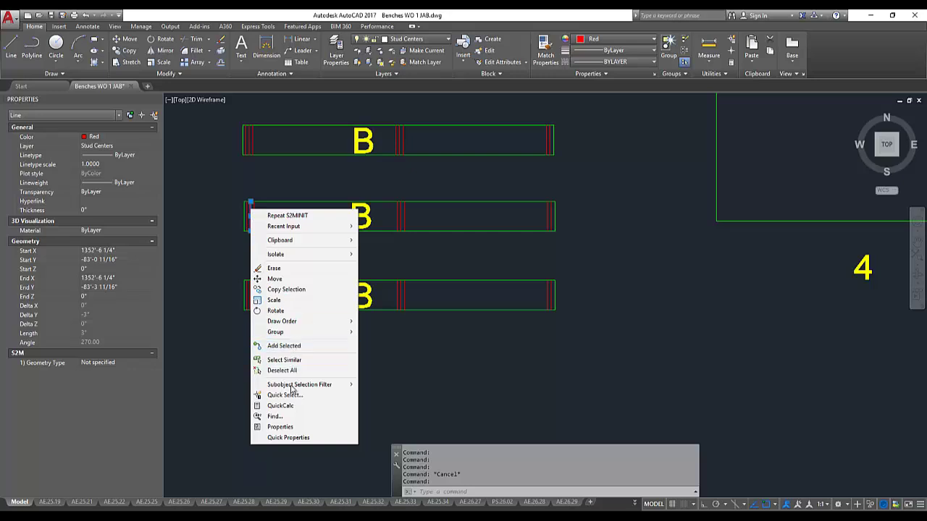
pyautogui.click(294, 361)
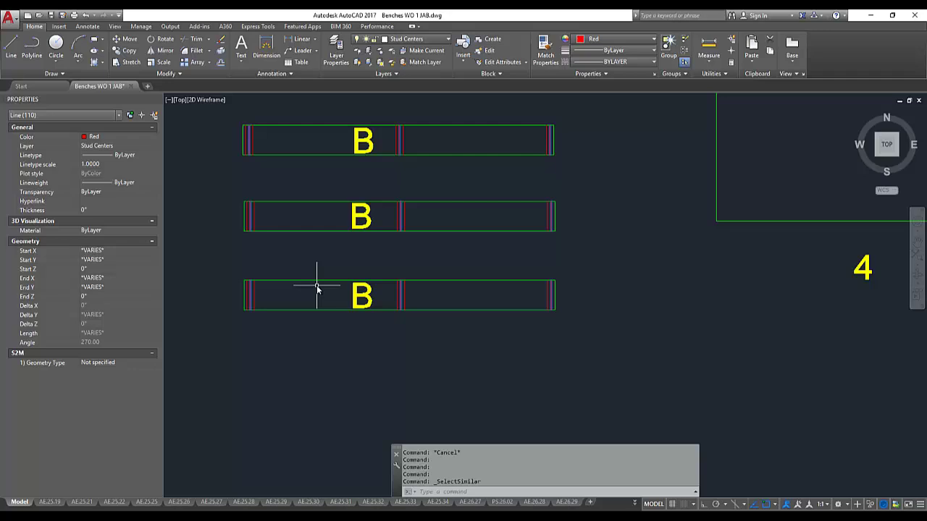
pyautogui.click(107, 210)
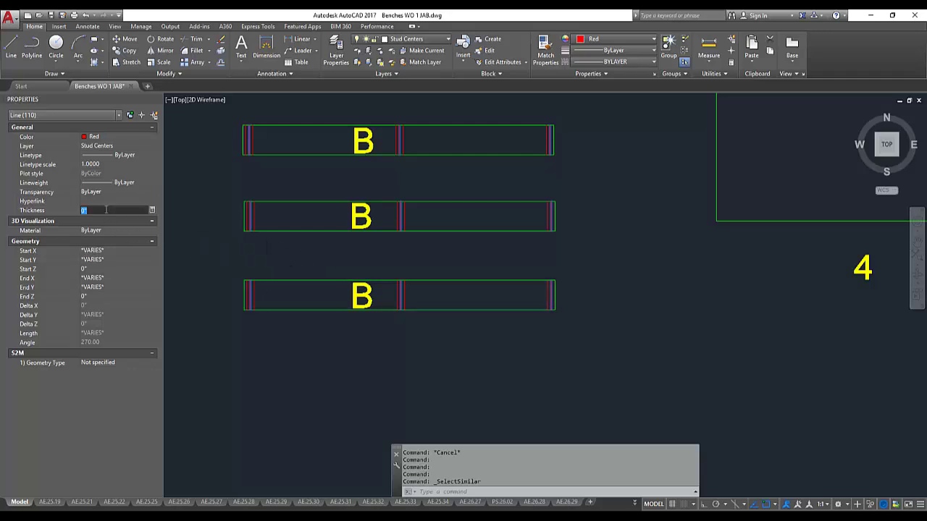
pyautogui.write('0.125')
pyautogui.press('Return')
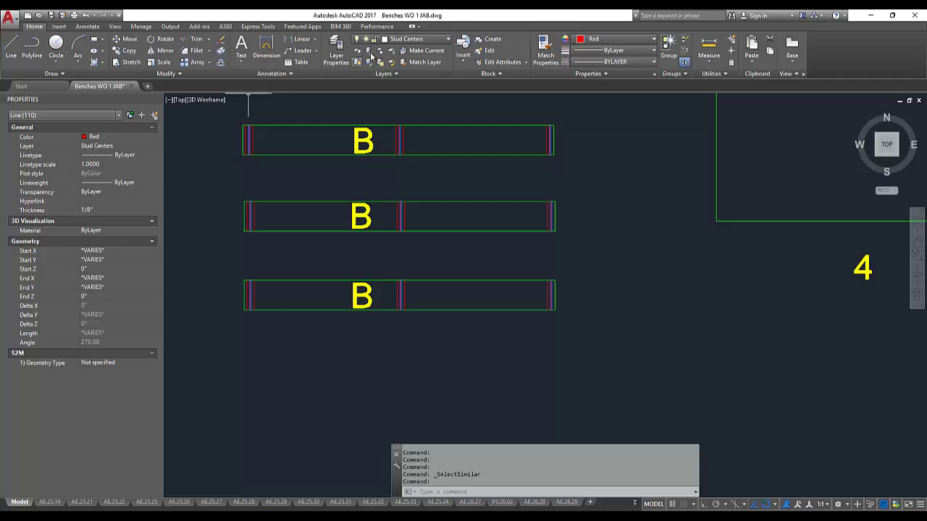
# In the Layer Properties Manager, create a new layer and name it 2532FLU
pyautogui.click(336, 55)
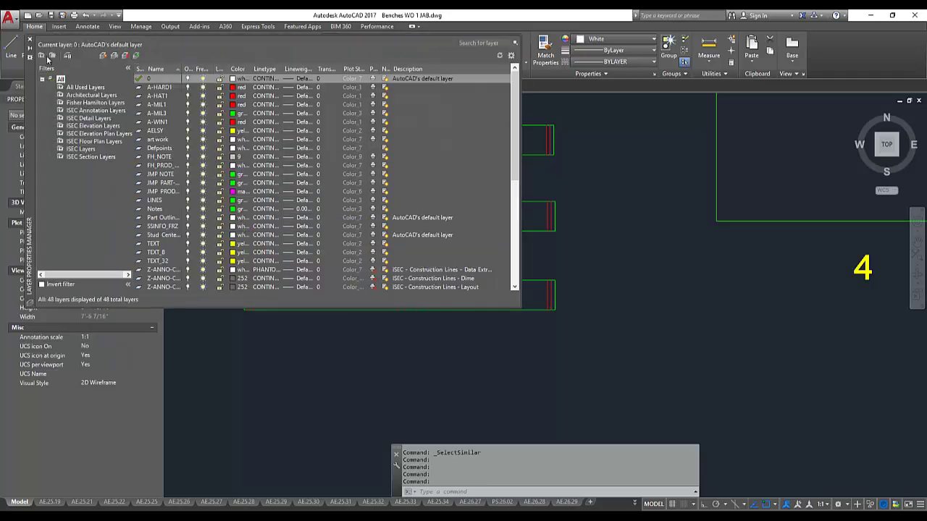
pyautogui.click(103, 56)
pyautogui.write('25')
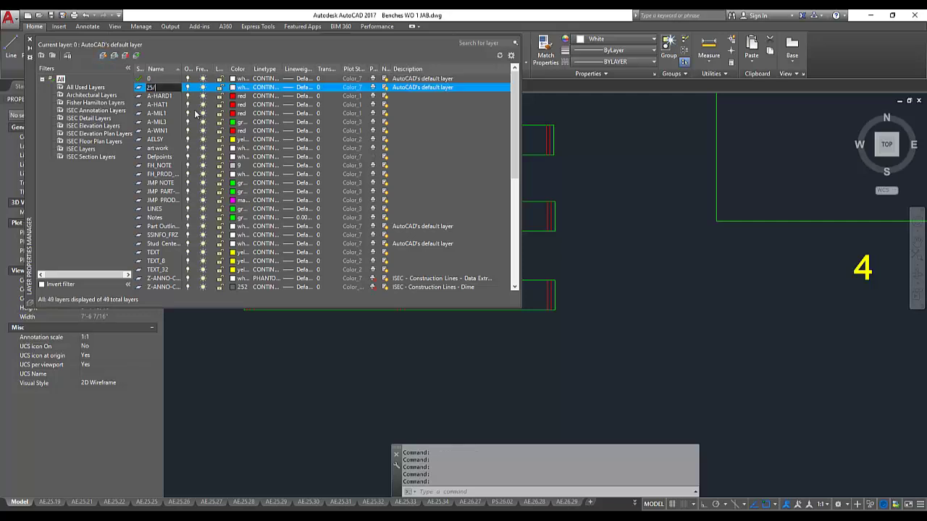
pyautogui.write('/32FLU')
pyautogui.press('BackSpace')
pyautogui.hotkey('ctrl', 'a')
# Confirm the 2532FLU name and move all 110 similar stud-centre lines onto layer 2532FLU
pyautogui.press('Return')
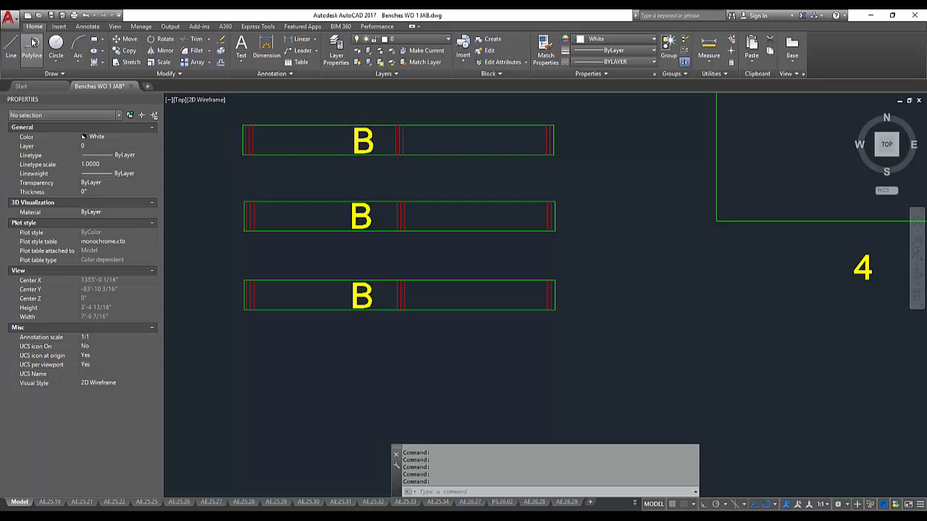
pyautogui.click(248, 140)
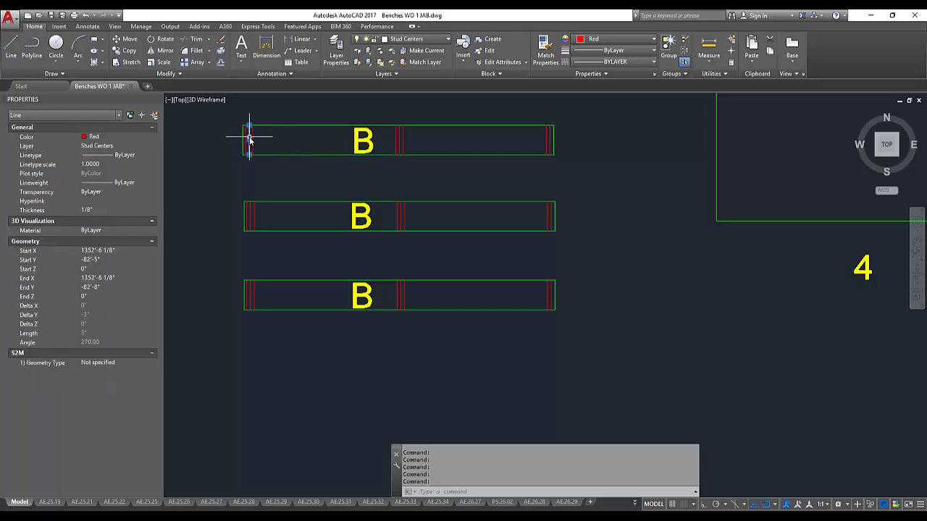
pyautogui.rightClick(249, 141)
pyautogui.click(282, 288)
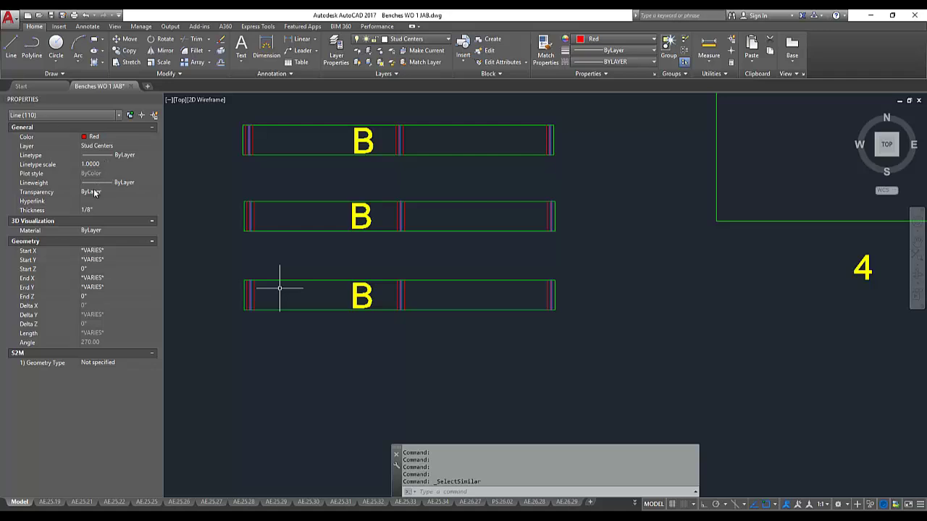
pyautogui.click(99, 146)
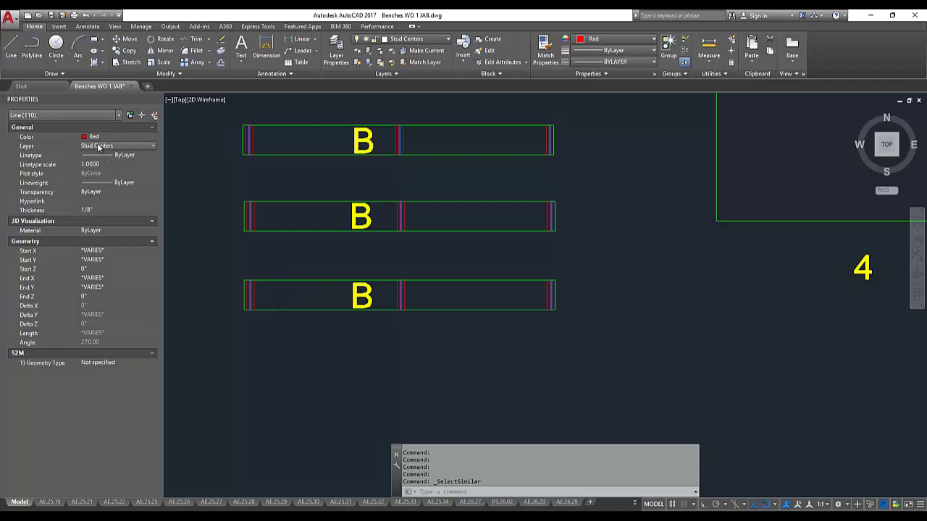
pyautogui.scroll(5, 116, 171)
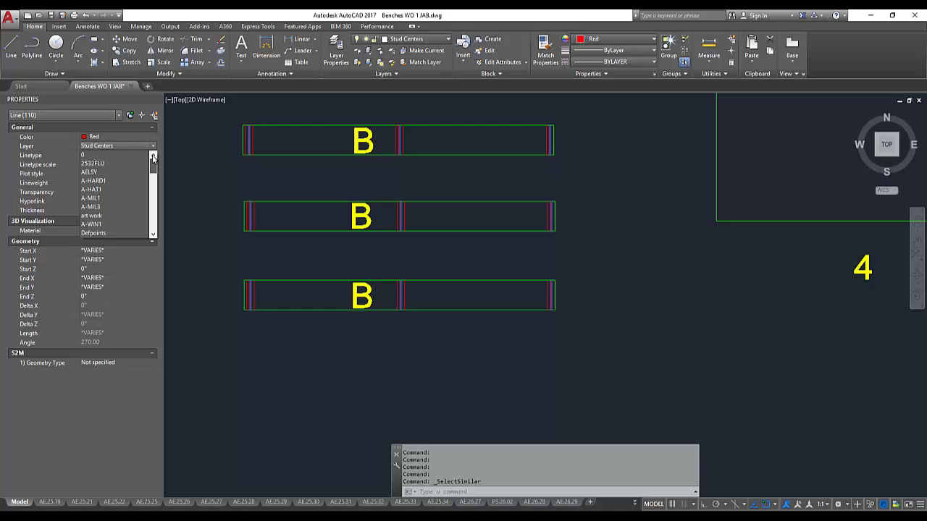
pyautogui.click(120, 165)
pyautogui.press('Escape')
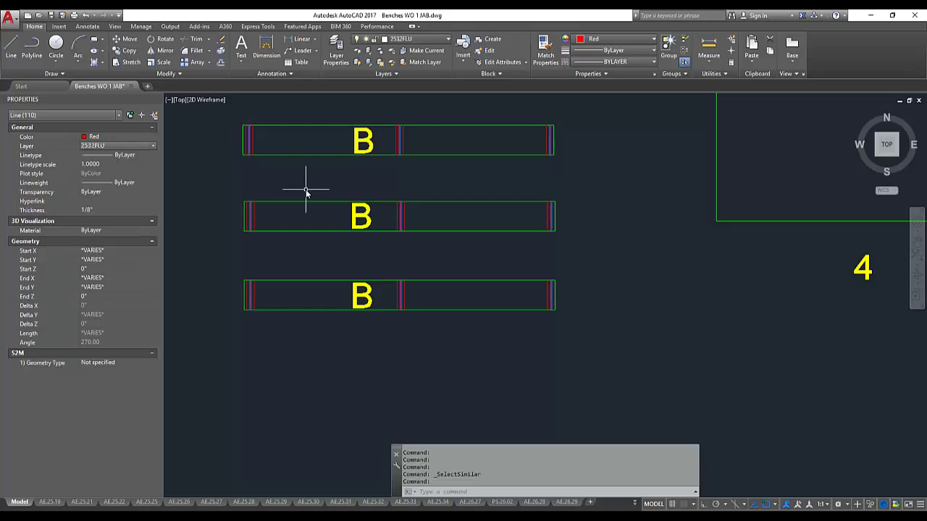
pyautogui.scroll(-2, 303, 189)
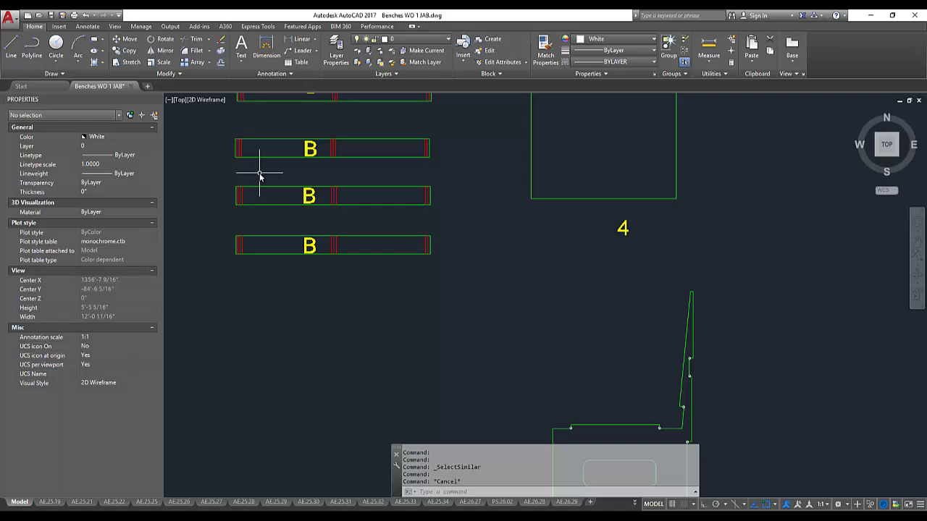
# Tag the chair outline labelled 30 as an S2M Part Outline with quantity 30
pyautogui.click(268, 158)
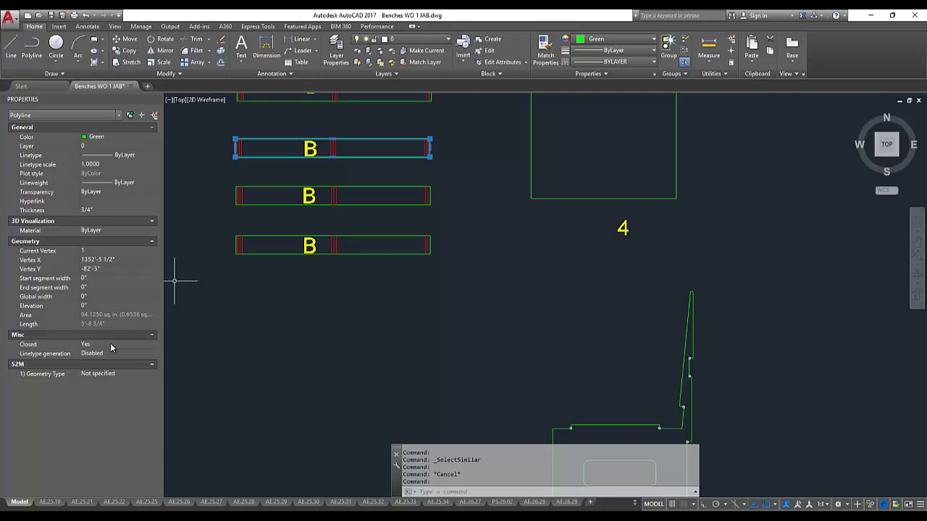
pyautogui.moveTo(277, 310); pyautogui.dragTo(283, 349, button='middle')
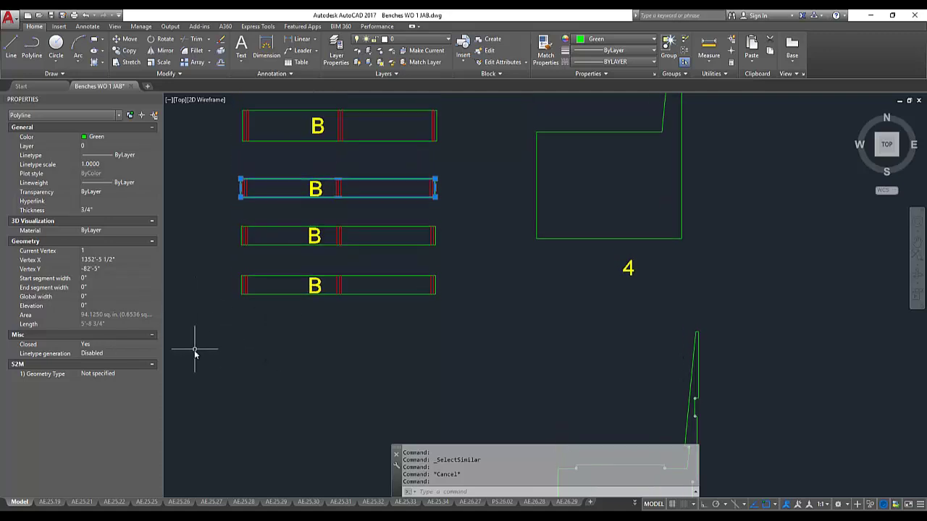
pyautogui.press('Escape')
pyautogui.moveTo(682, 375); pyautogui.dragTo(544, 290, button='middle')
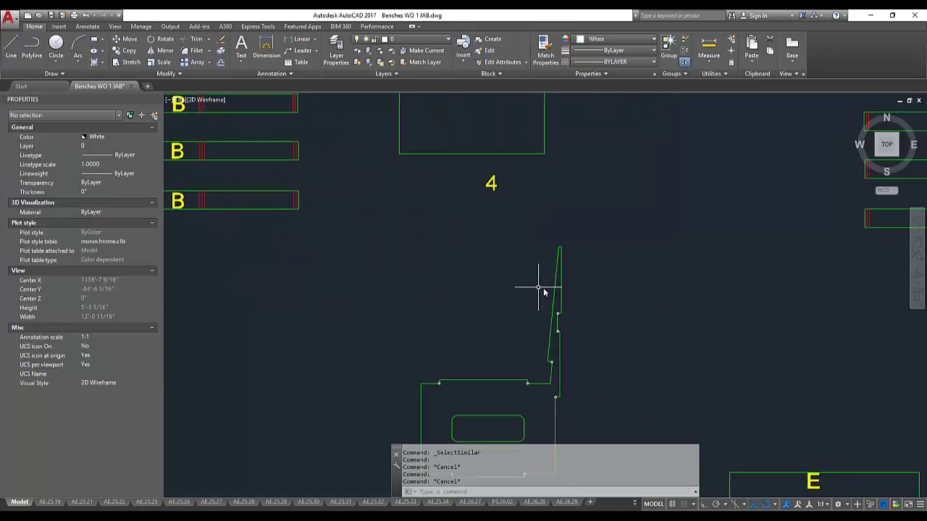
pyautogui.click(554, 292)
pyautogui.click(112, 373)
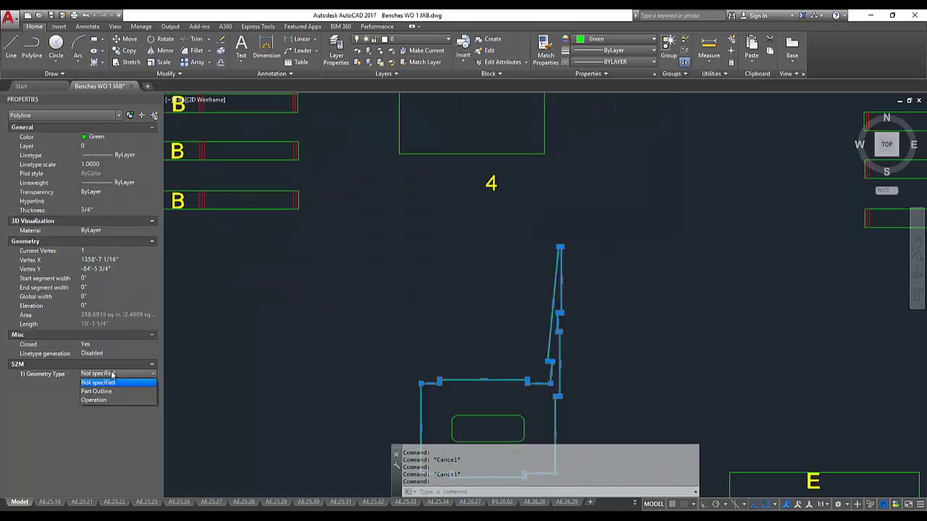
pyautogui.click(110, 392)
pyautogui.moveTo(321, 403); pyautogui.dragTo(304, 325, button='middle')
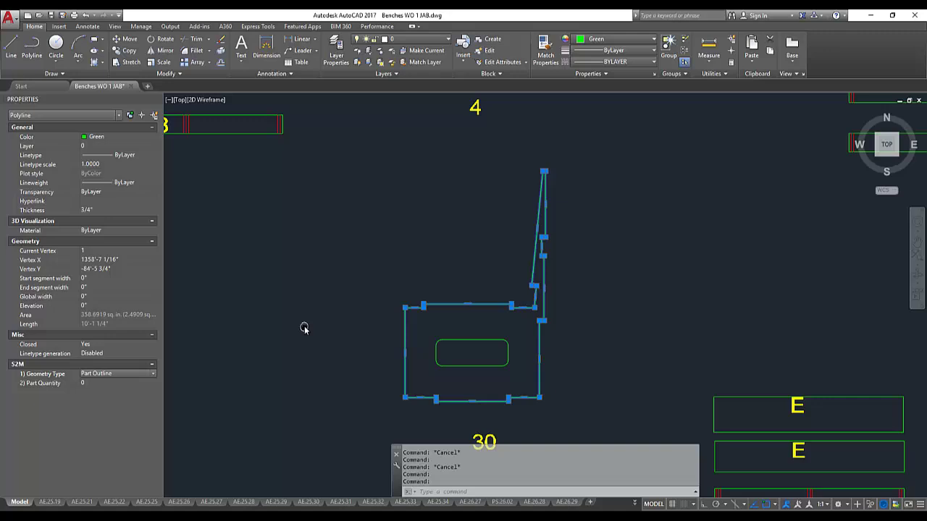
pyautogui.click(106, 383)
pyautogui.write('30')
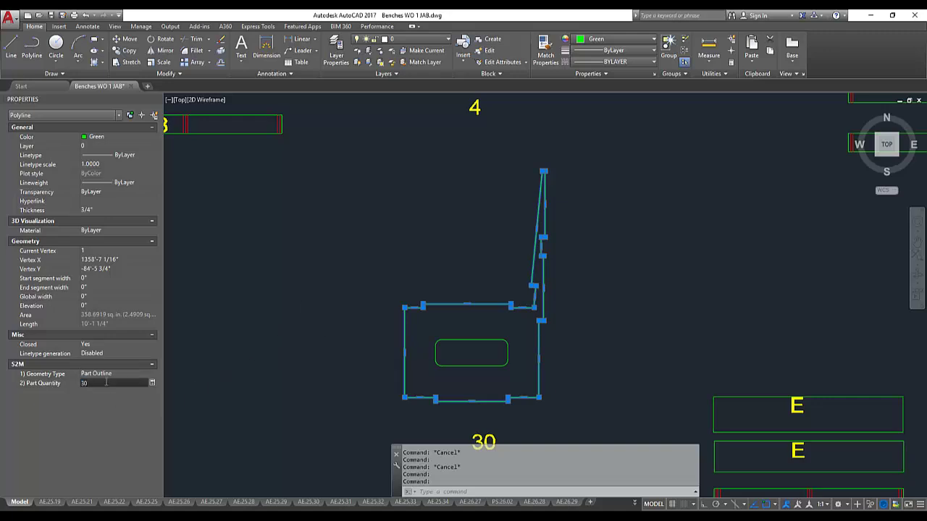
pyautogui.press('Return')
# Mark one chair outline labelled 4 as a Part Outline with quantity 4
pyautogui.scroll(-3, 284, 401)
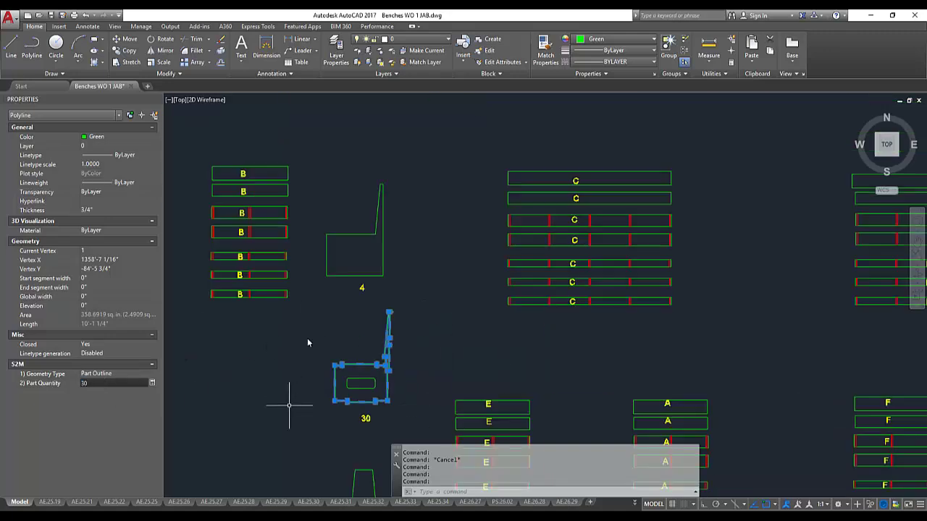
pyautogui.click(370, 276)
pyautogui.press('Escape')
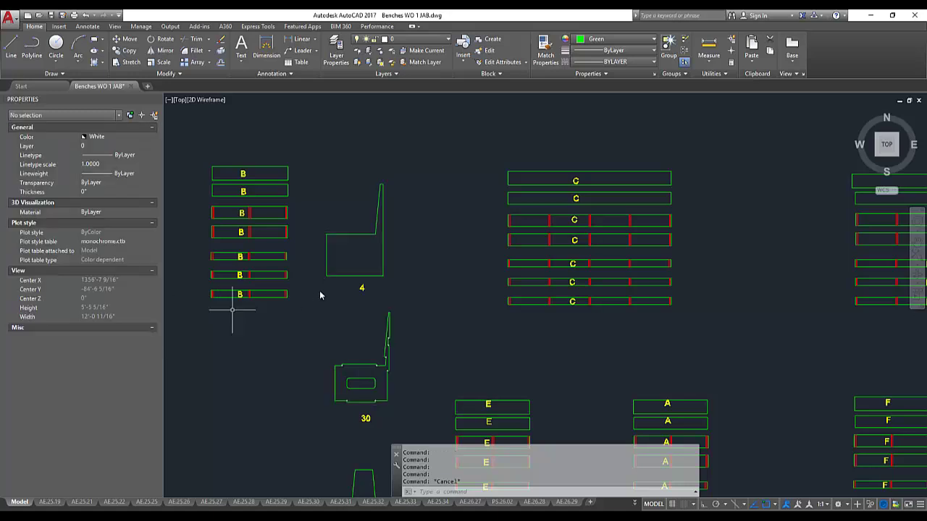
pyautogui.click(372, 276)
pyautogui.click(116, 374)
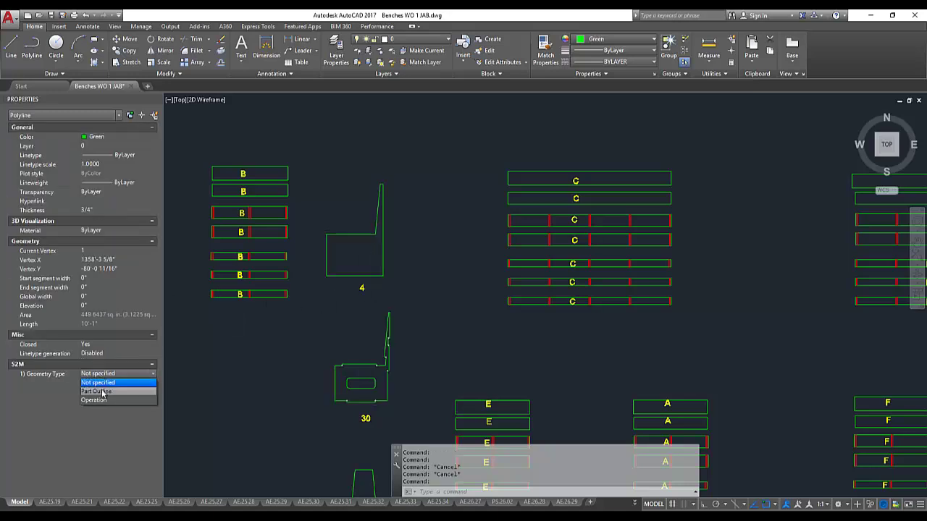
pyautogui.click(103, 392)
pyautogui.click(101, 383)
pyautogui.write('4')
pyautogui.press('Return')
# Set both outlines labelled 4 together to Part Outline with a shared quantity of 4
pyautogui.moveTo(346, 348); pyautogui.dragTo(344, 300, button='middle')
pyautogui.press('Escape')
pyautogui.click(365, 423)
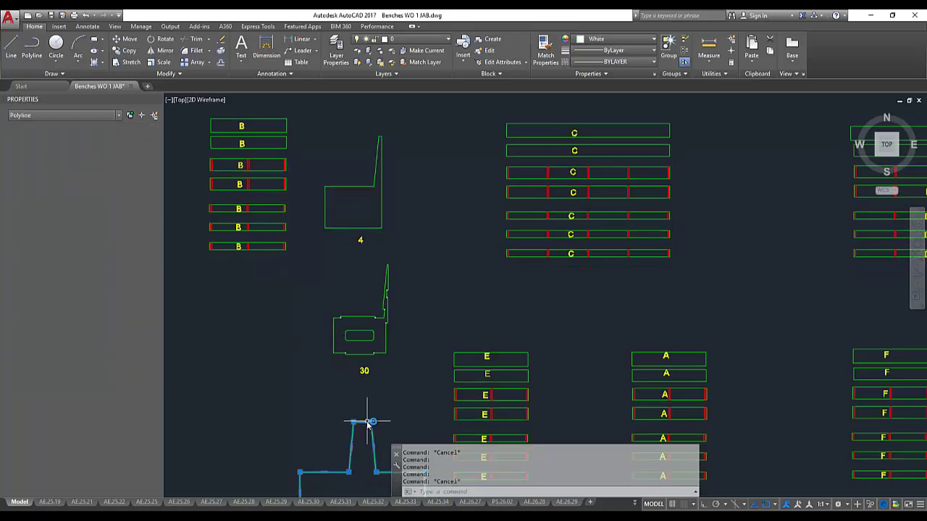
pyautogui.click(345, 226)
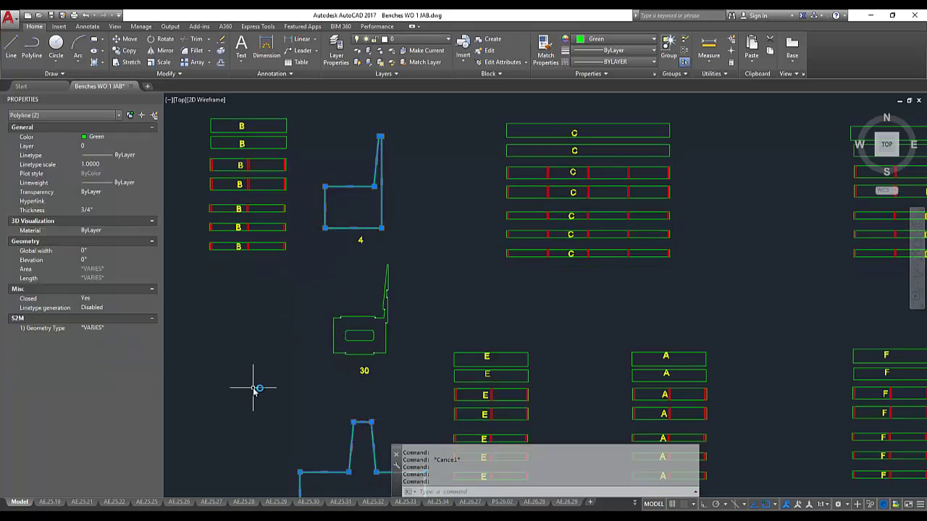
pyautogui.click(120, 328)
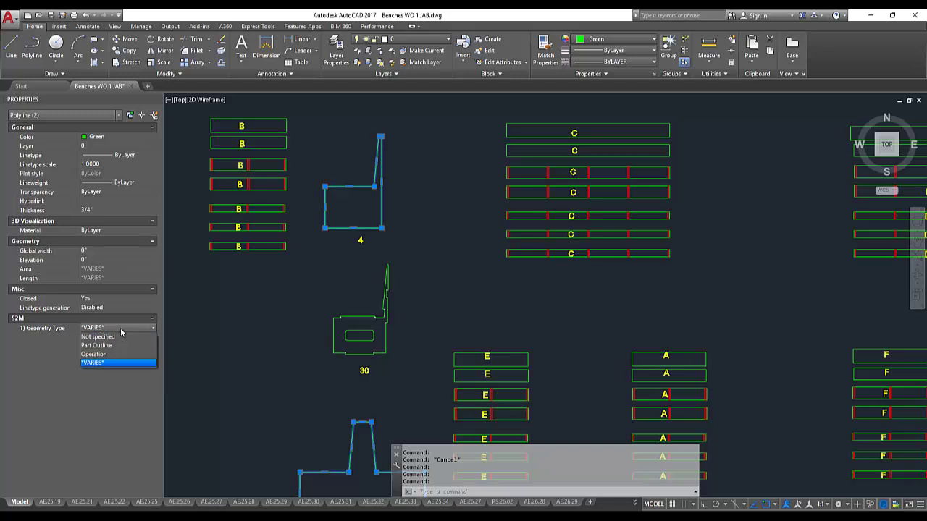
pyautogui.click(116, 347)
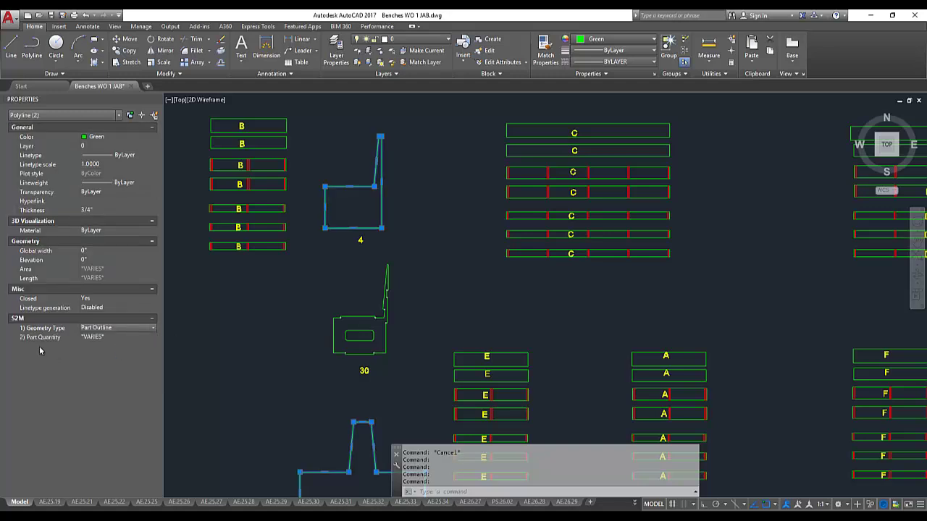
pyautogui.click(115, 338)
pyautogui.press('BackSpace')
pyautogui.write('4')
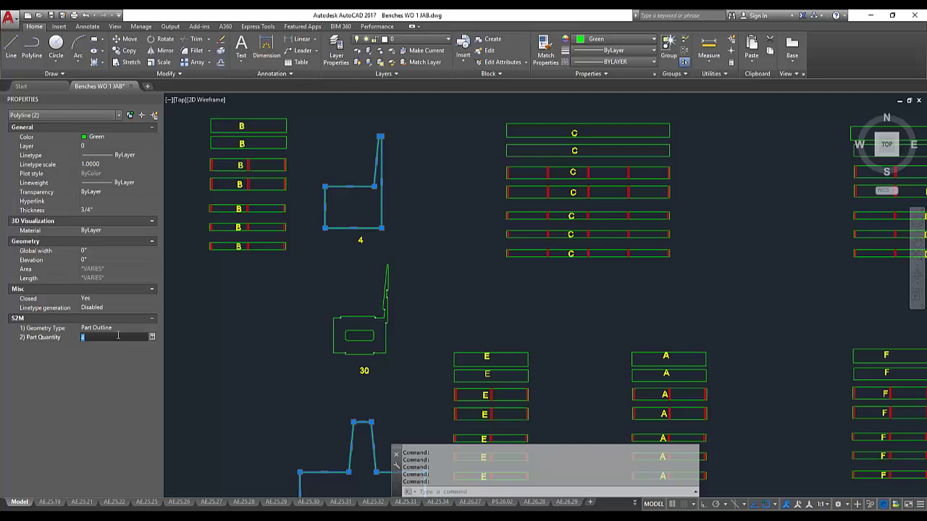
pyautogui.scroll(-1, 347, 308)
pyautogui.press('Escape')
pyautogui.press('Escape')
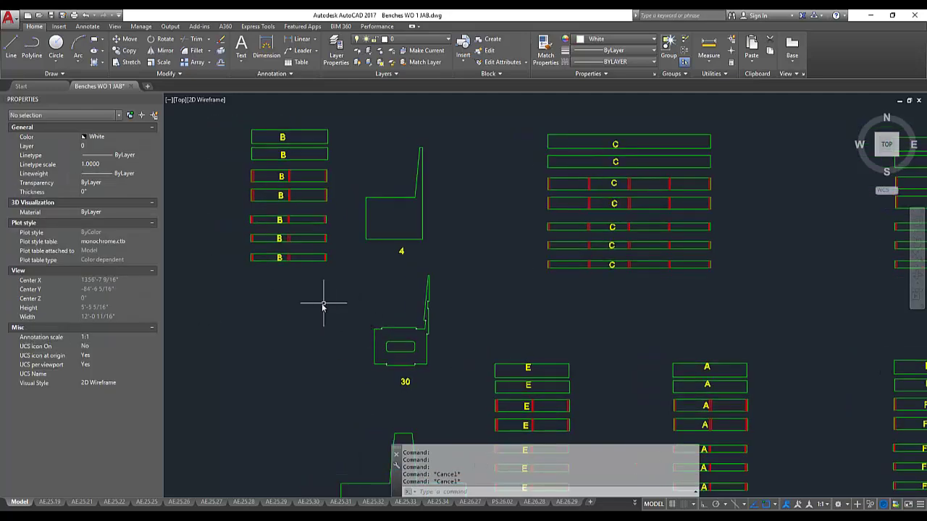
pyautogui.scroll(-1, 374, 300)
pyautogui.moveTo(317, 286); pyautogui.dragTo(279, 254, button='middle')
pyautogui.scroll(4, 348, 291)
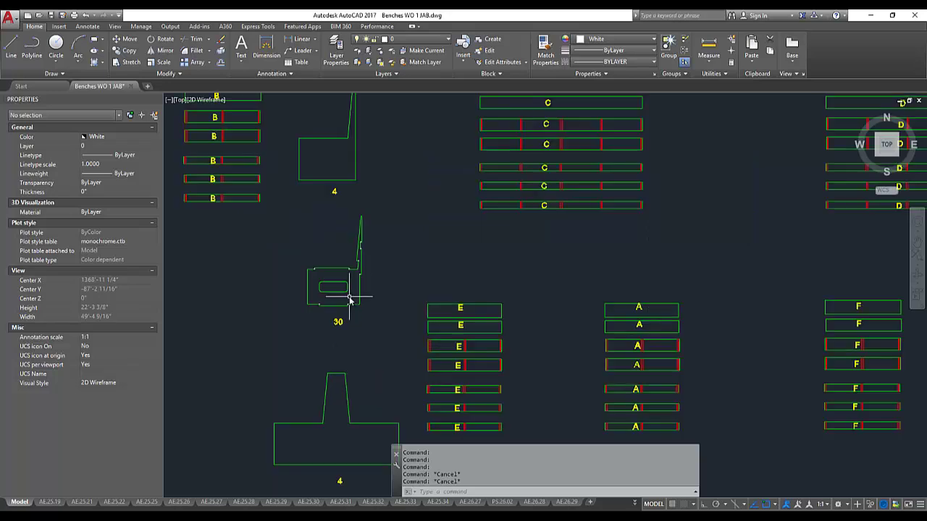
# Give the chair's rounded slot a thickness of 0.75
pyautogui.click(346, 289)
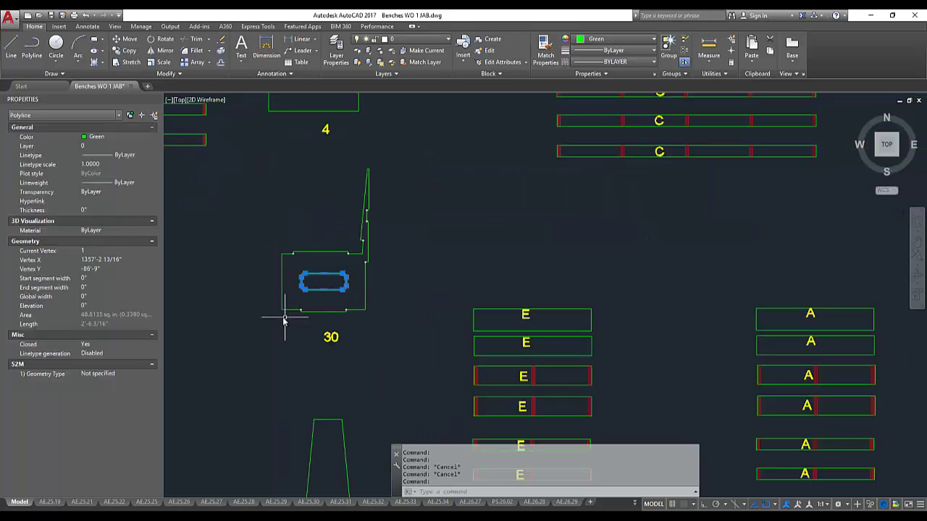
pyautogui.click(119, 210)
pyautogui.write('0.75')
pyautogui.press('Return')
# Make the slot an S2M Operation with Left/Inside path and After Outline sequence
pyautogui.click(120, 375)
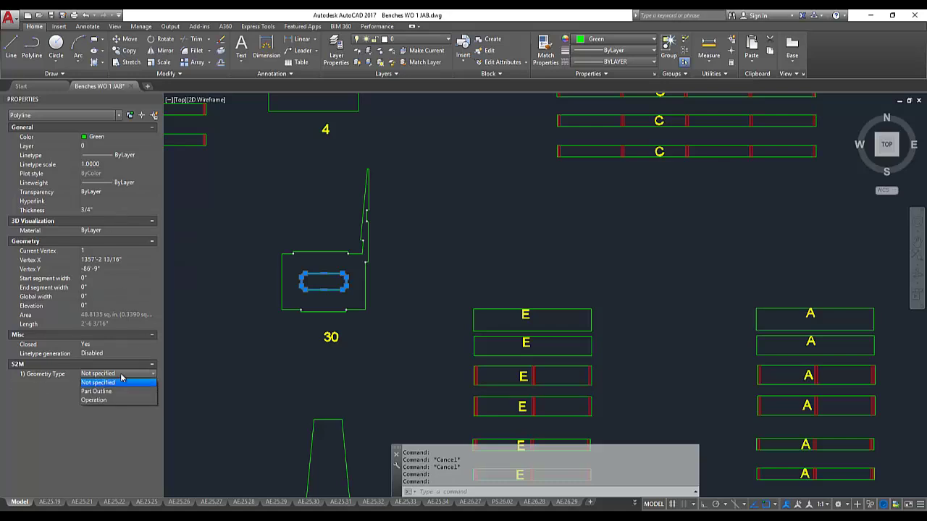
pyautogui.click(118, 389)
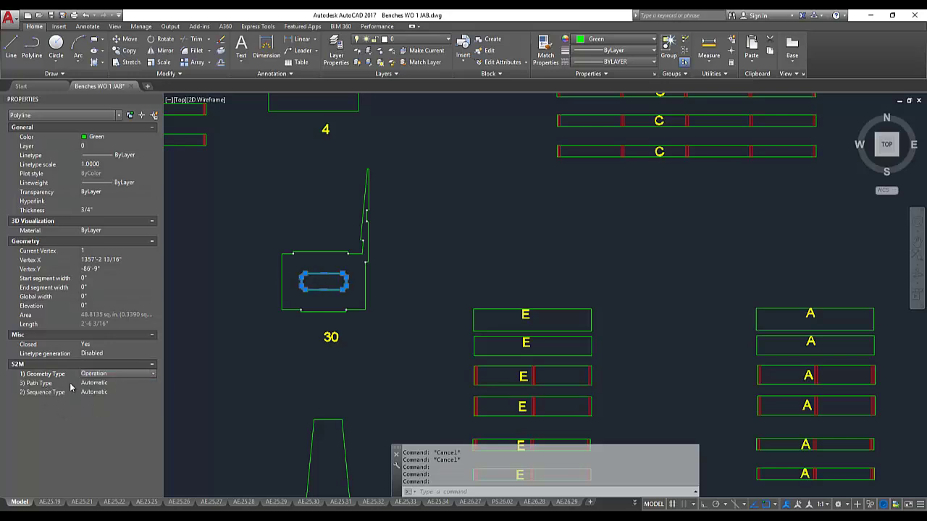
pyautogui.click(116, 384)
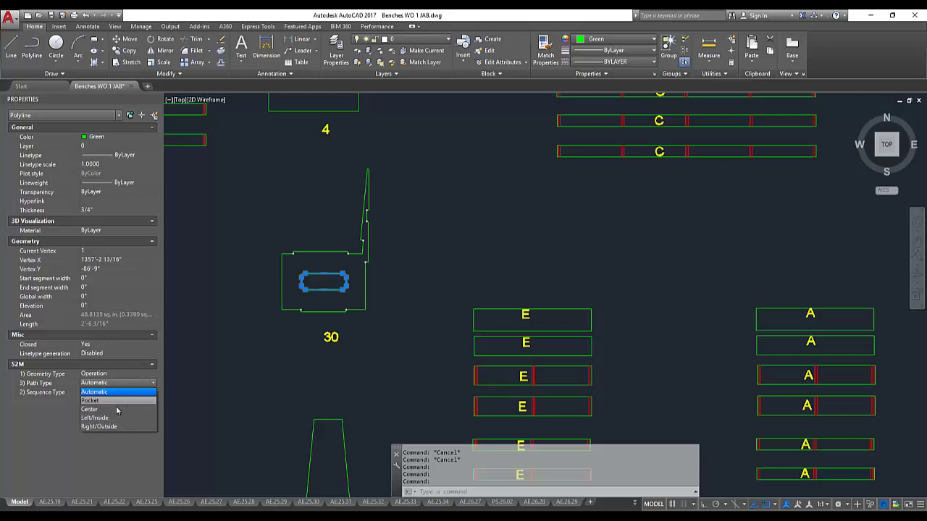
pyautogui.click(112, 418)
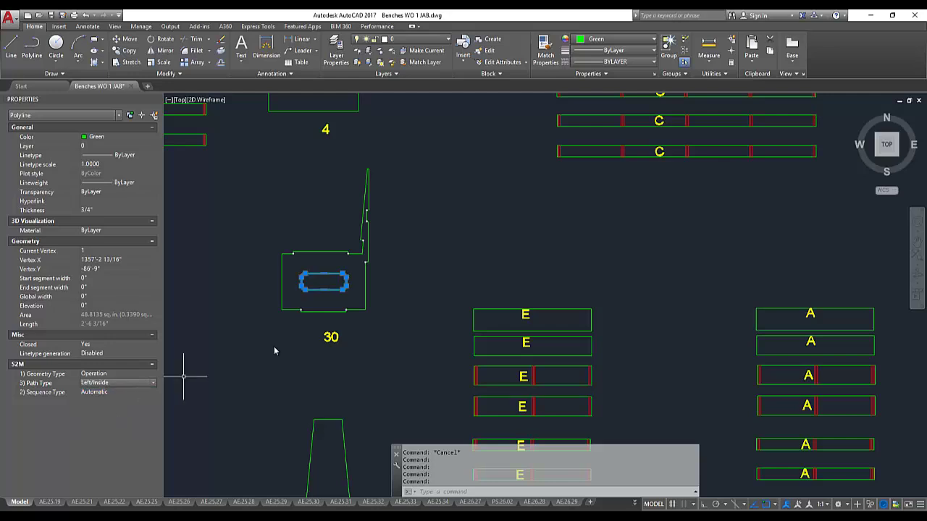
pyautogui.click(101, 394)
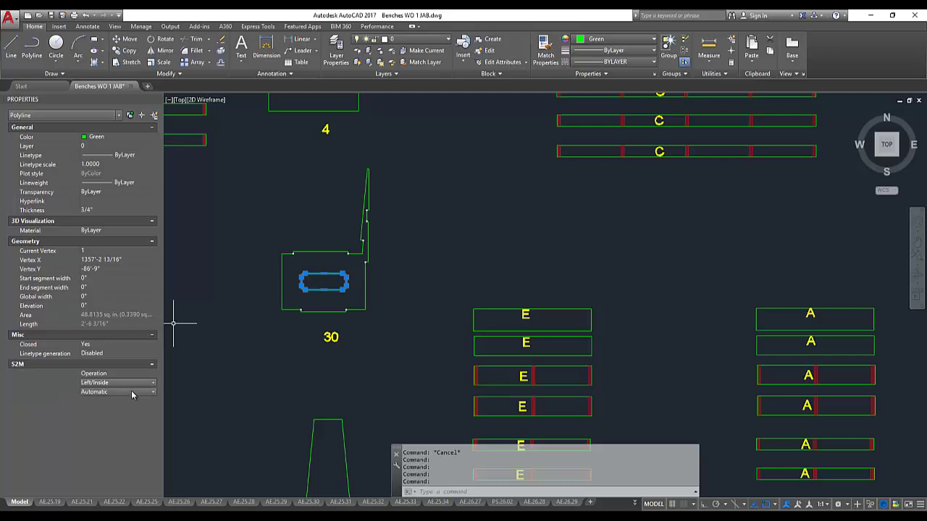
pyautogui.click(152, 393)
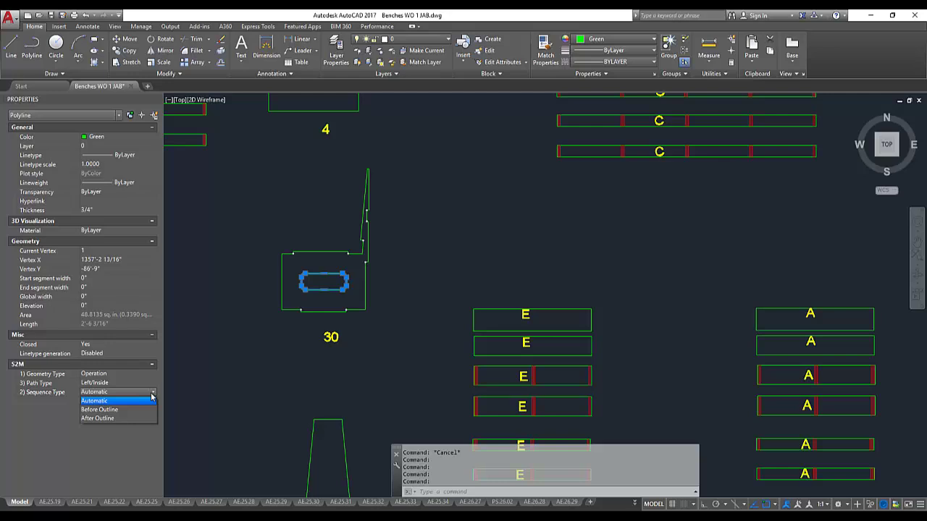
pyautogui.click(131, 419)
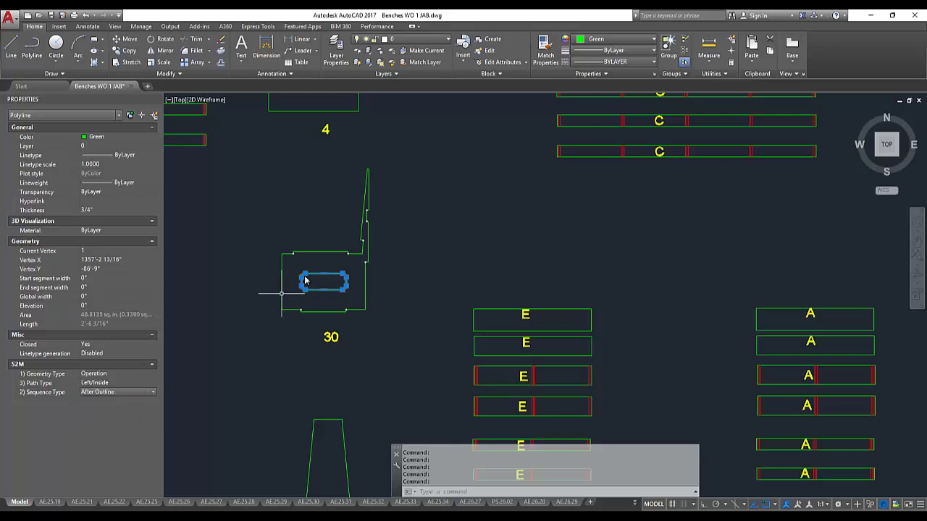
pyautogui.scroll(4, 330, 286)
# Select all 130 circles matching the chair-corner circle and give them a 3/4" thickness
pyautogui.press('Escape')
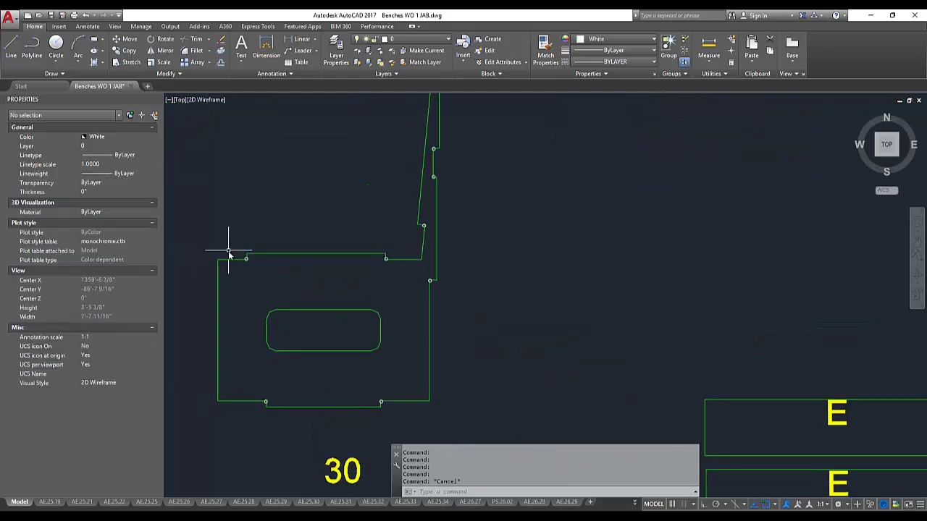
pyautogui.scroll(4, 239, 257)
pyautogui.click(263, 261)
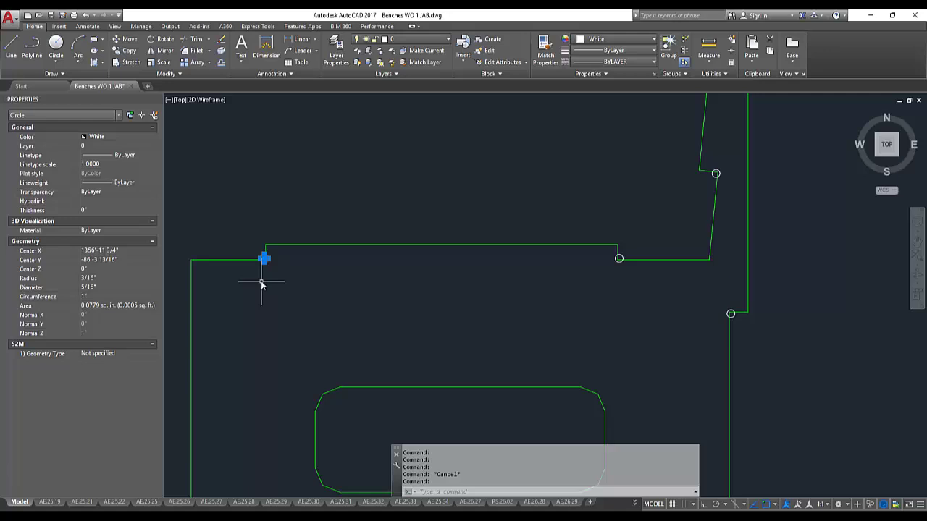
pyautogui.scroll(4, 258, 265)
pyautogui.scroll(-2, 279, 276)
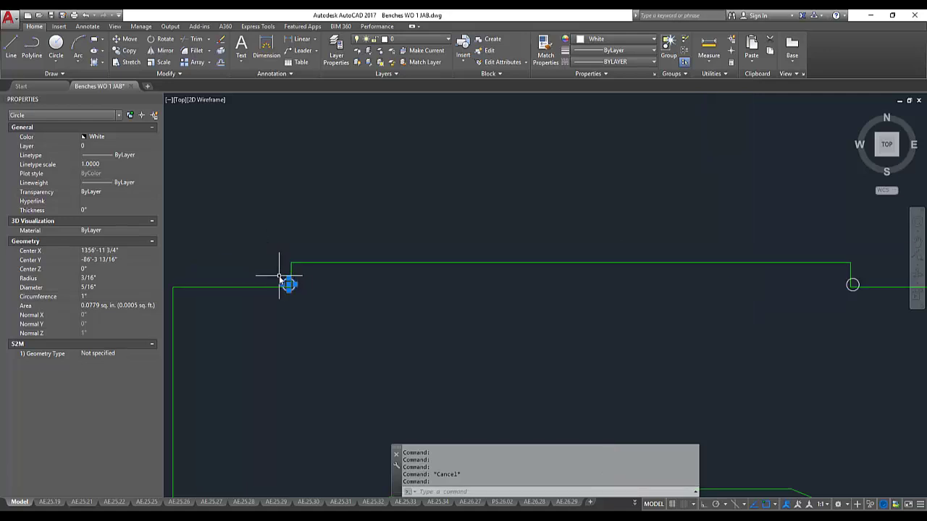
pyautogui.scroll(-3, 278, 276)
pyautogui.rightClick(284, 279)
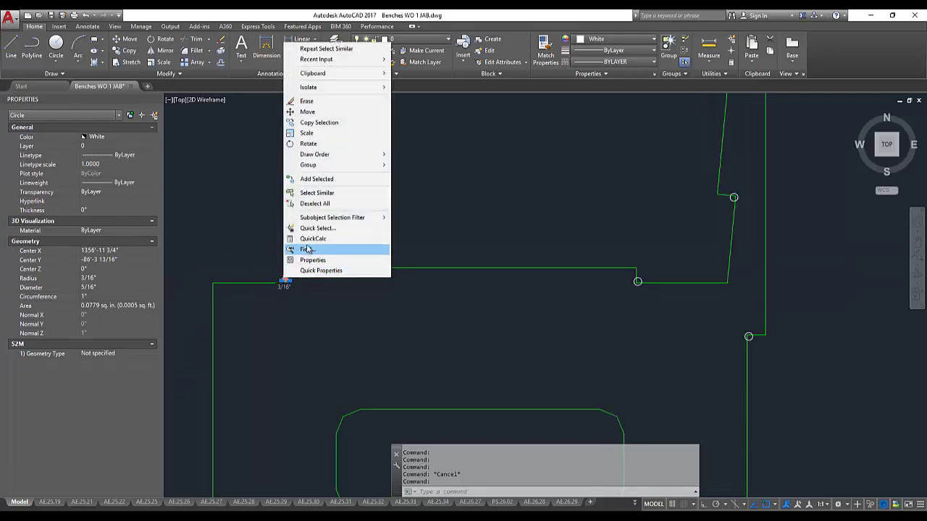
pyautogui.click(316, 192)
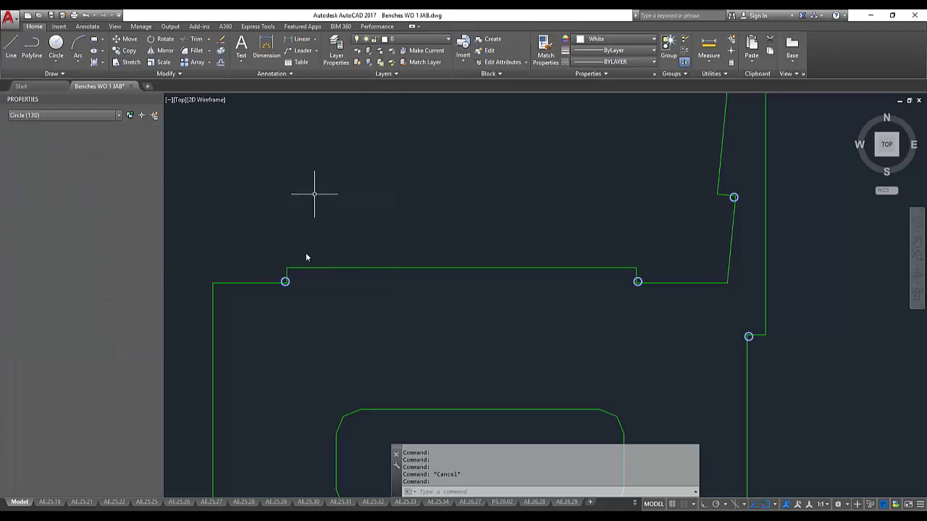
pyautogui.click(103, 210)
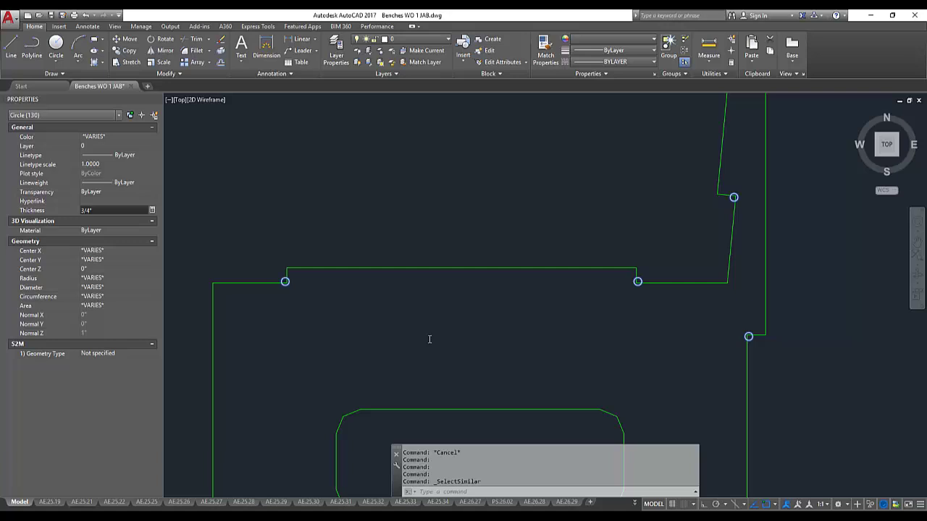
# Set the circles' S2M Geometry Type to Operation and Sequence Type to After Outline
pyautogui.click(128, 353)
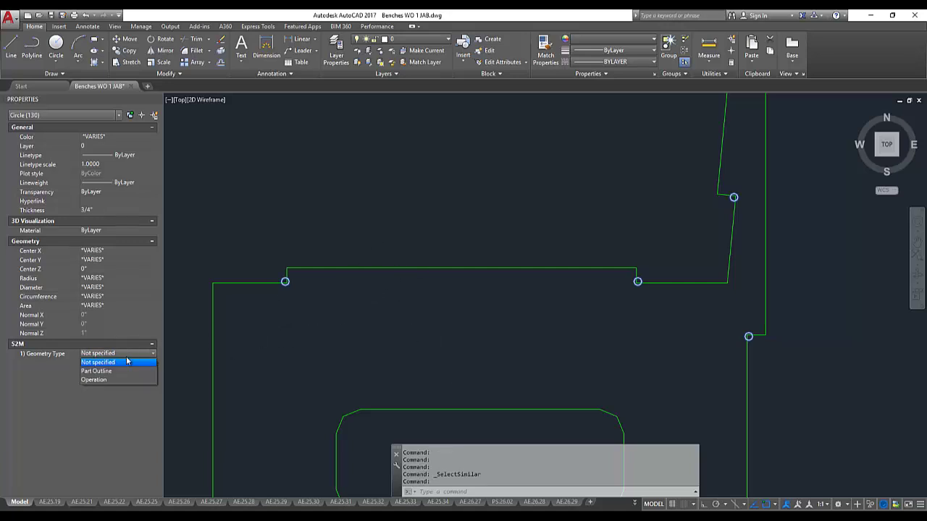
pyautogui.click(129, 377)
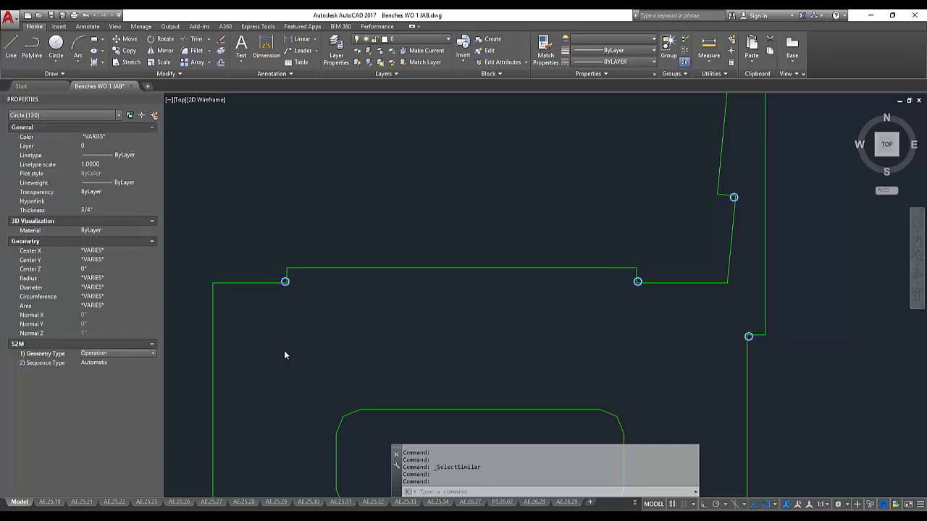
pyautogui.click(122, 362)
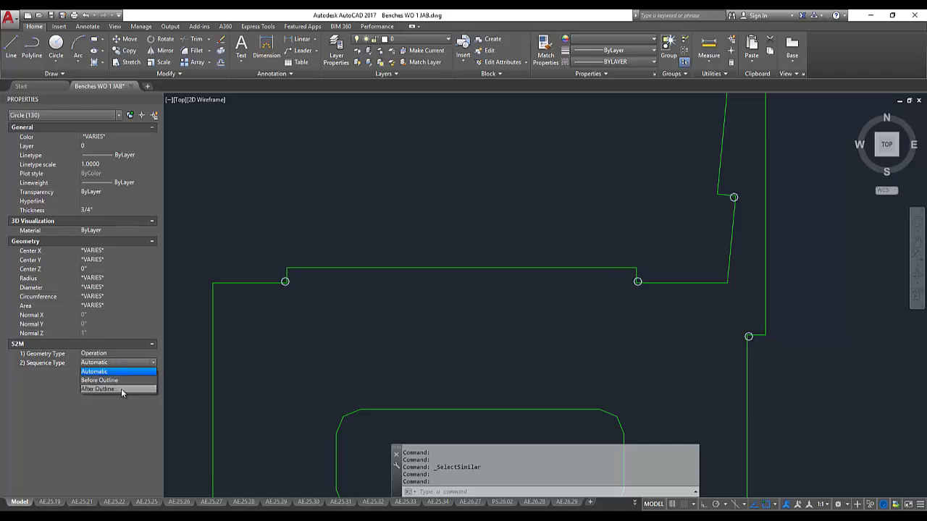
pyautogui.click(121, 389)
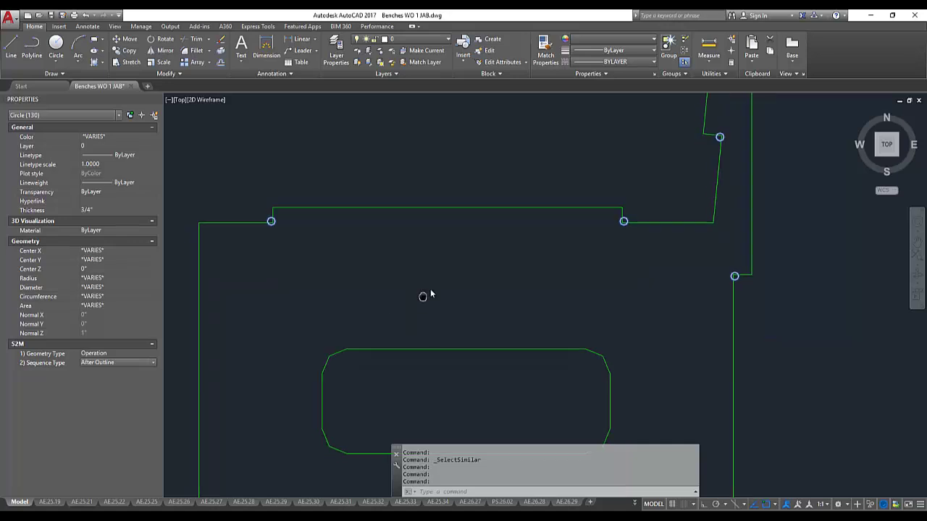
pyautogui.scroll(-6, 427, 293)
pyautogui.press('Escape')
# Start S2MFACE and window-select the B, C, D, F, A and E bench part columns
pyautogui.scroll(-5, 446, 287)
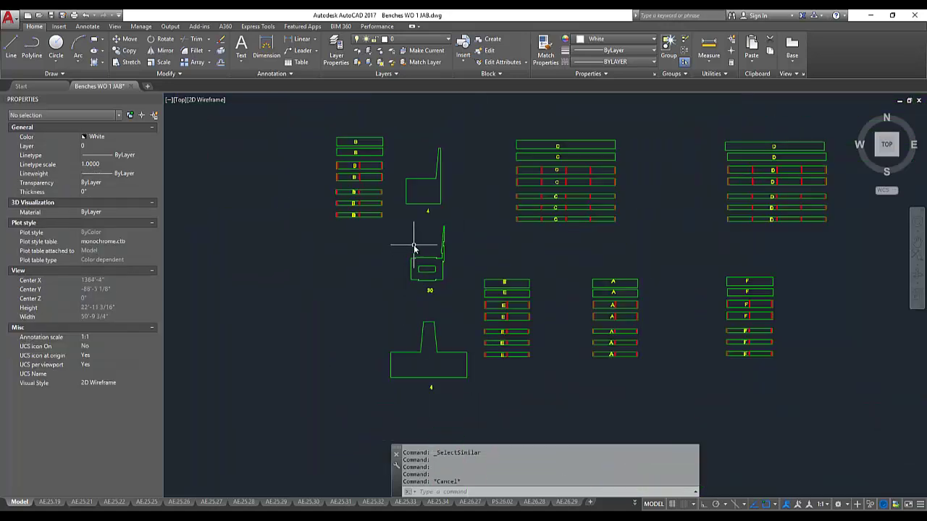
pyautogui.write('l')
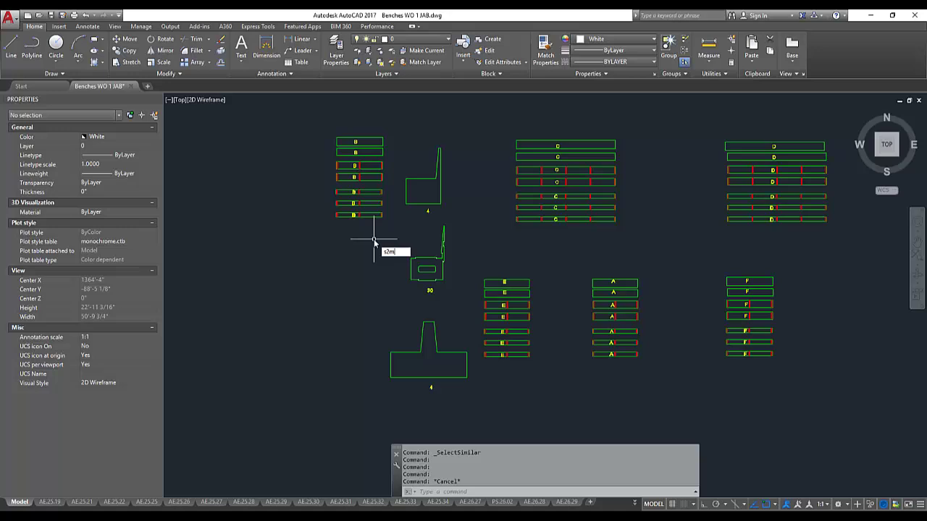
pyautogui.write('2m')
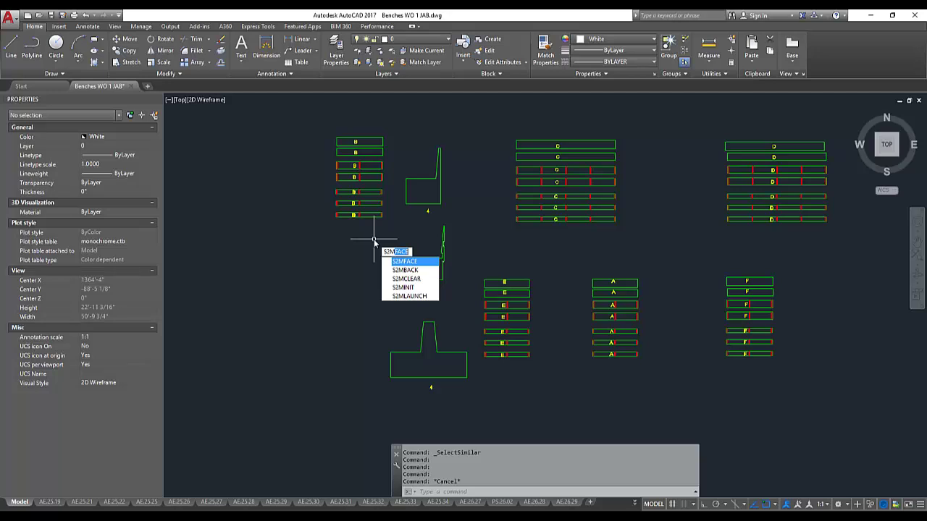
pyautogui.press('Return')
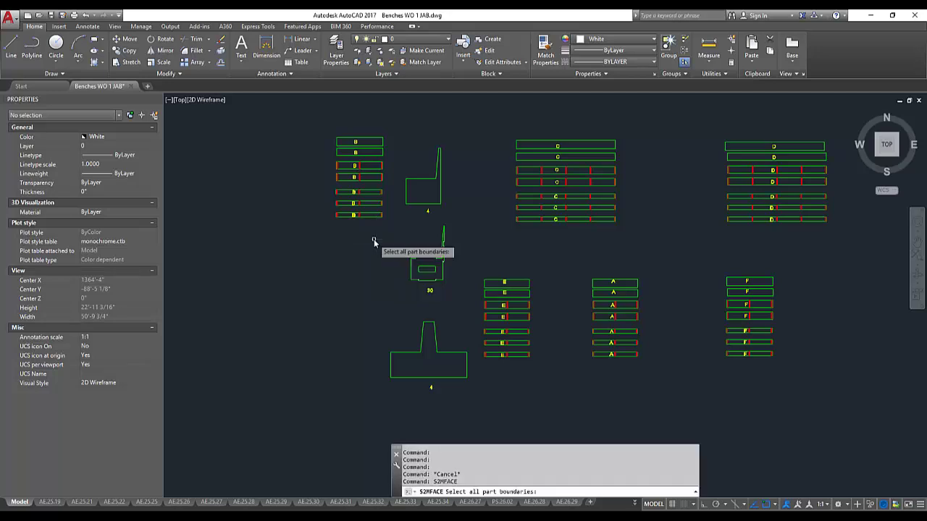
pyautogui.click(377, 230)
pyautogui.click(367, 136)
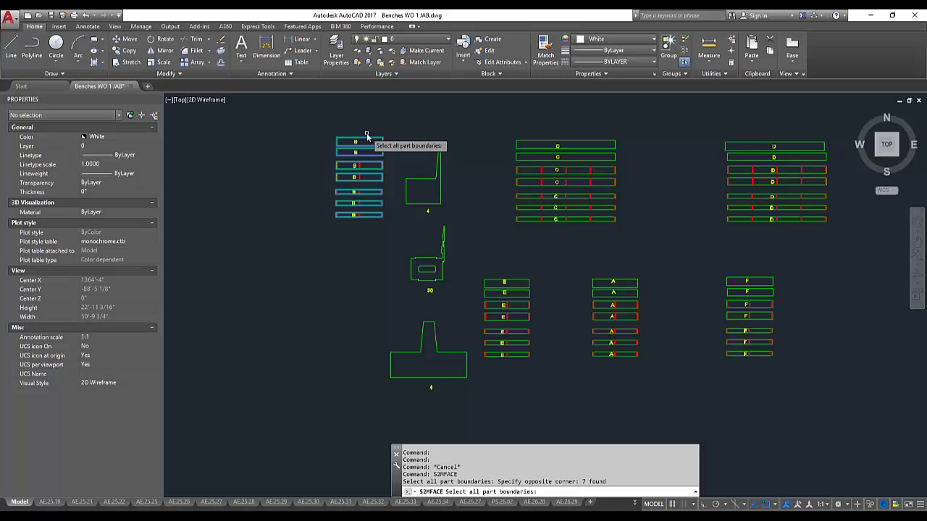
pyautogui.click(574, 225)
pyautogui.click(579, 142)
pyautogui.click(789, 229)
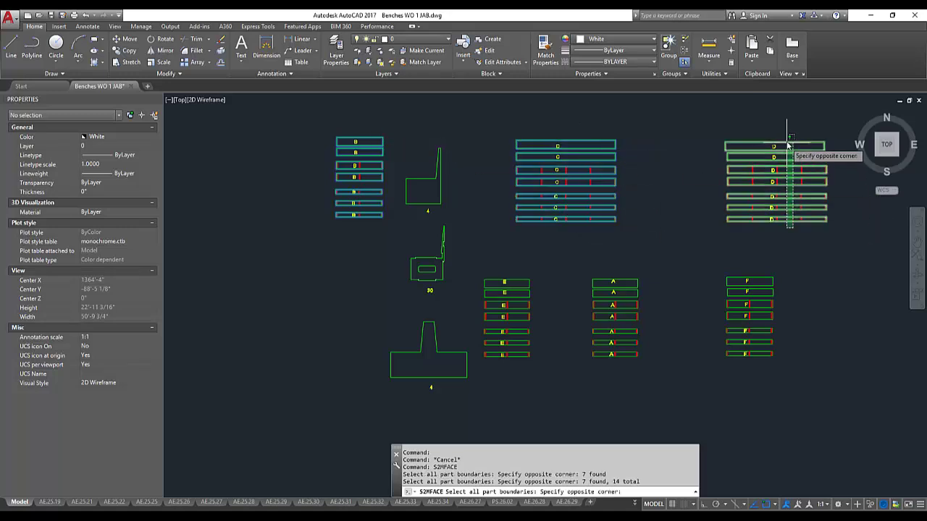
pyautogui.click(789, 142)
pyautogui.click(767, 366)
pyautogui.click(766, 281)
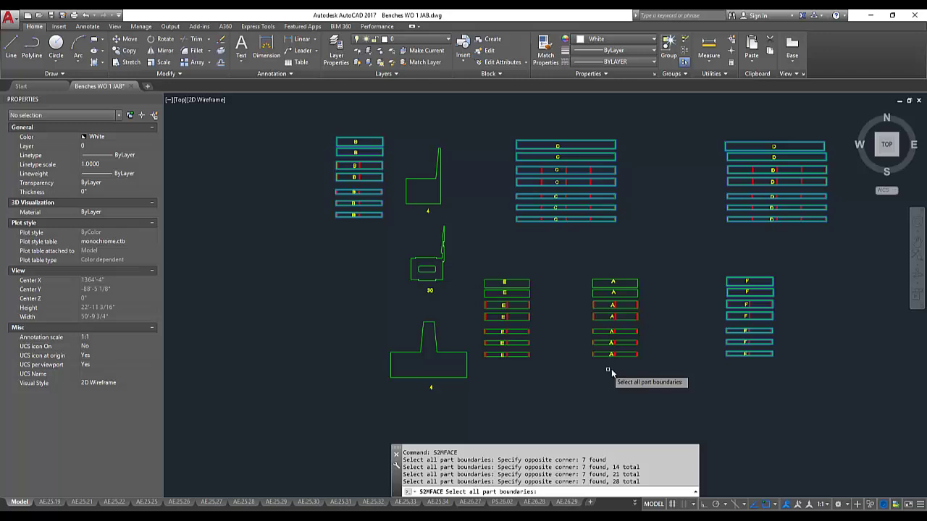
pyautogui.click(629, 358)
pyautogui.click(630, 280)
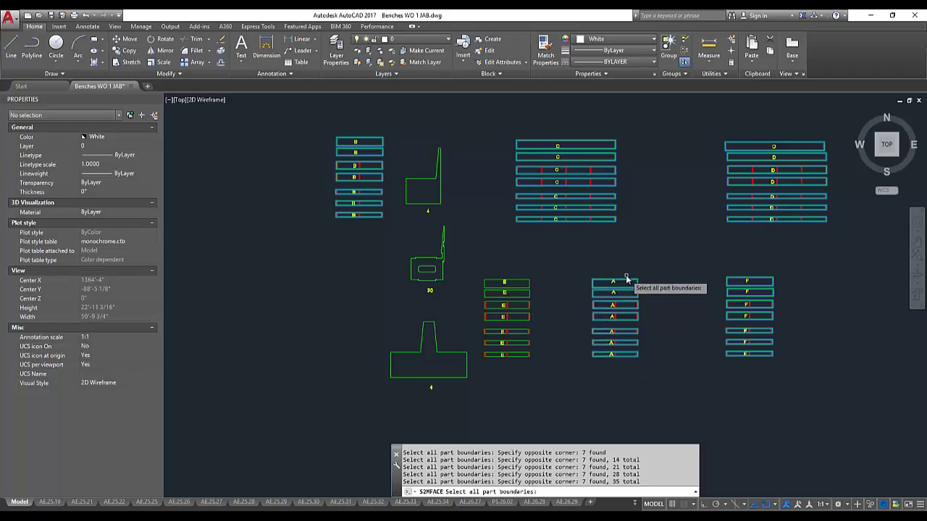
pyautogui.click(520, 362)
pyautogui.click(518, 283)
# Add the pedestal, chair outlines and cutout, then confirm the 46 boundaries in S2M Transfer
pyautogui.click(466, 372)
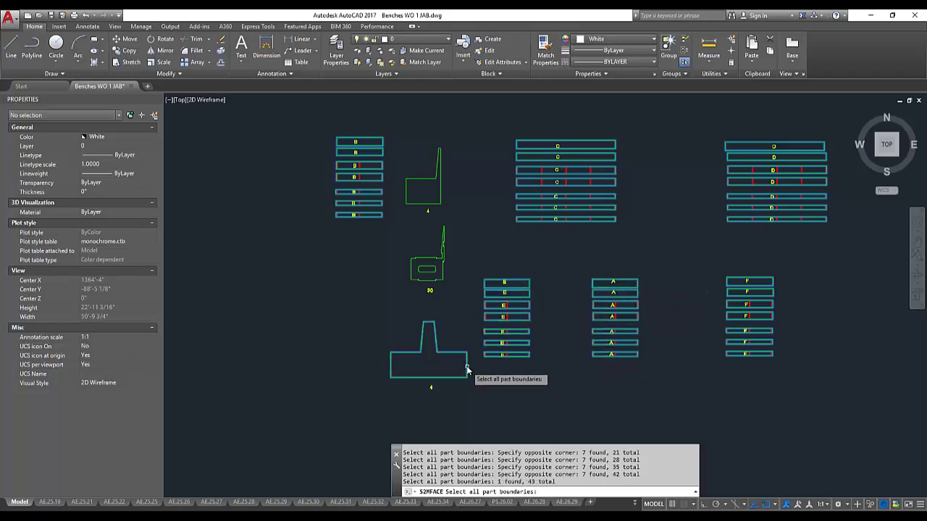
pyautogui.click(444, 272)
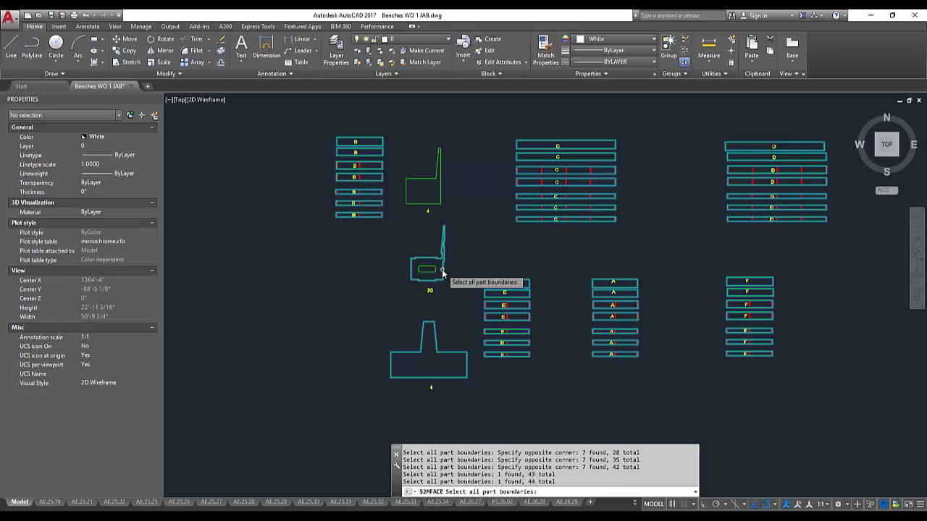
pyautogui.click(439, 197)
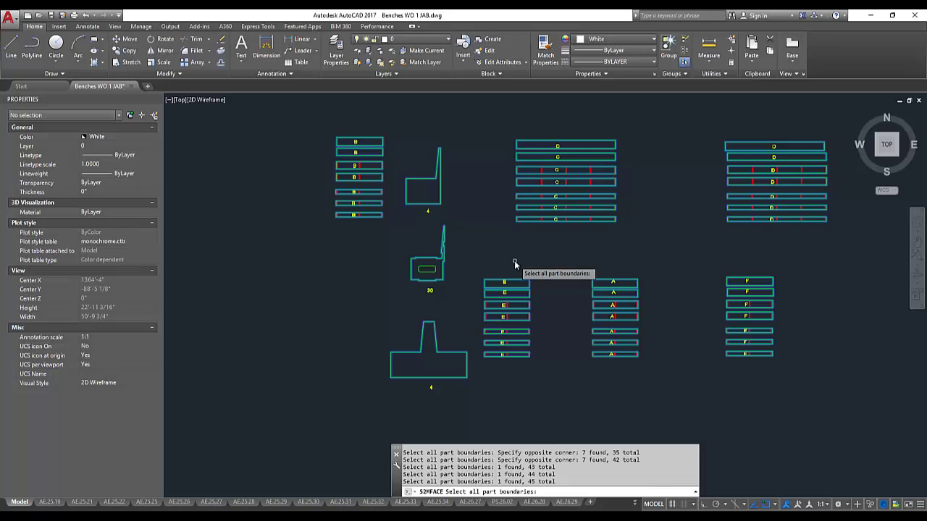
pyautogui.click(427, 270)
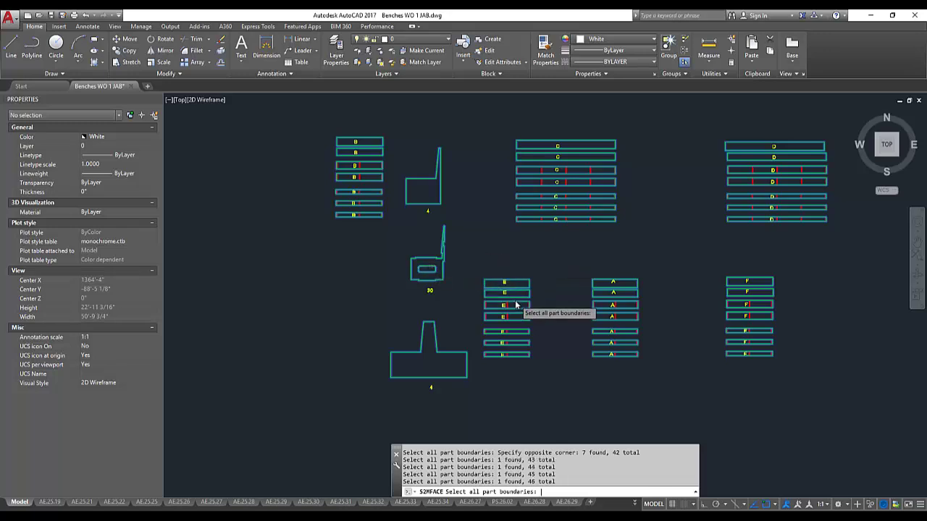
pyautogui.press('Return')
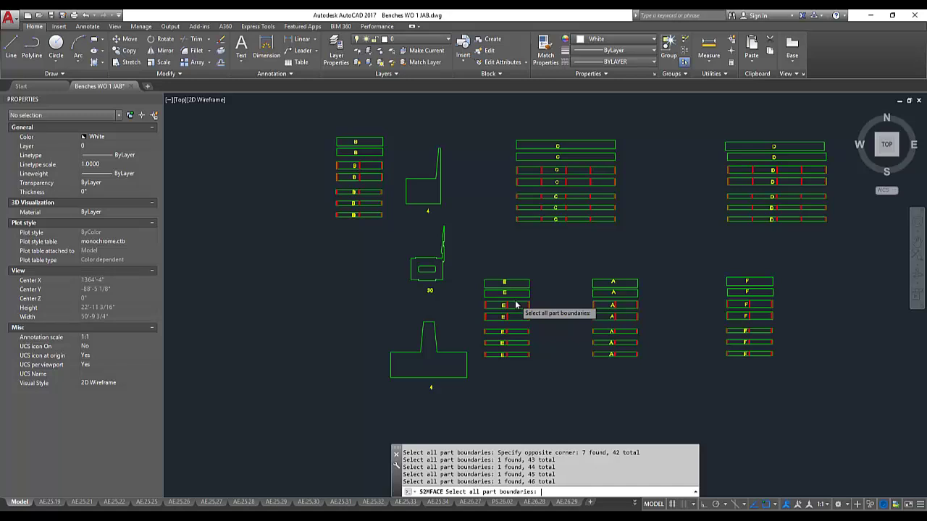
pyautogui.press('Return')
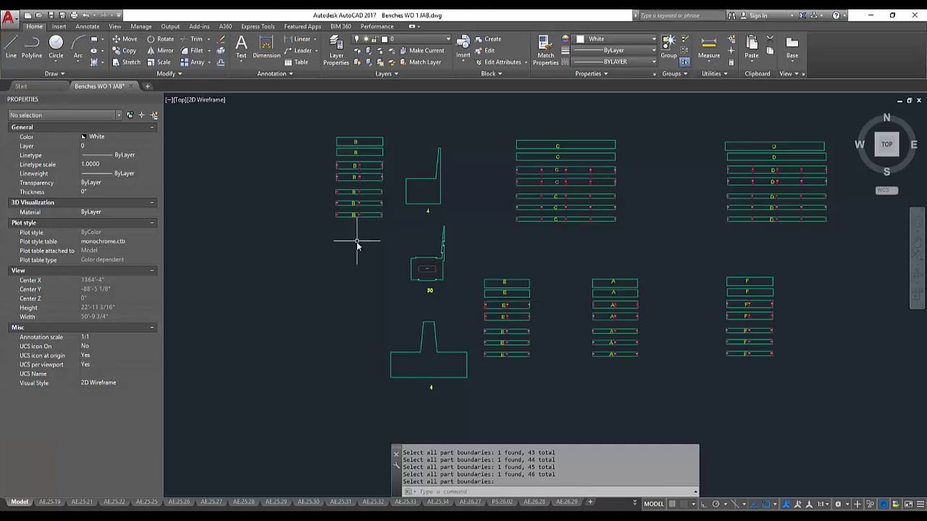
pyautogui.moveTo(342, 197); pyautogui.dragTo(363, 223, button='middle')
pyautogui.scroll(8, 363, 215)
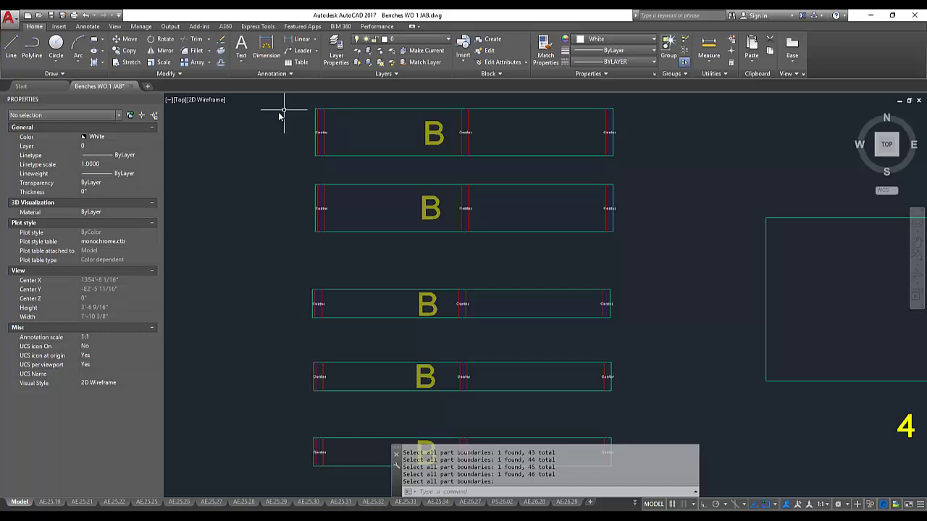
# Pan and zoom across the drawing to inspect the Center marks on the B, E and F benches
pyautogui.scroll(-2, 315, 197)
pyautogui.scroll(6, 304, 198)
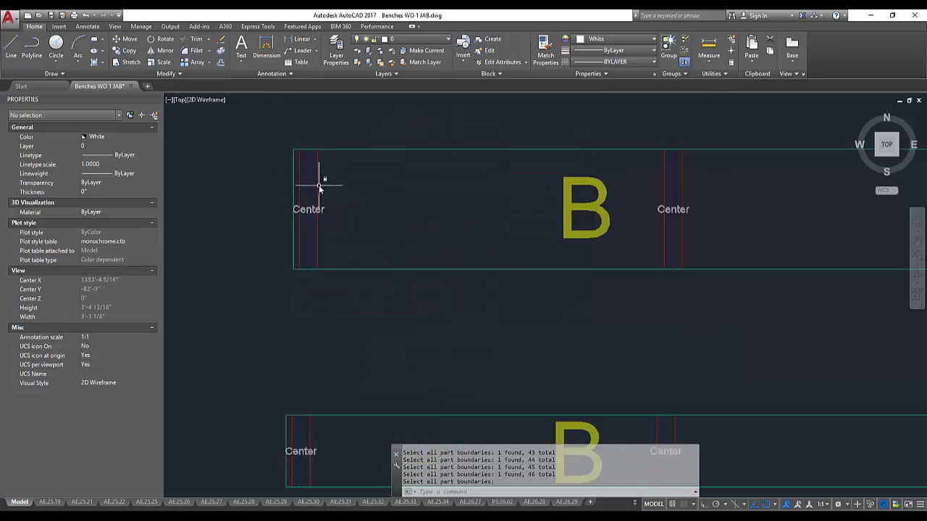
pyautogui.scroll(-2, 285, 207)
pyautogui.scroll(4, 528, 228)
pyautogui.moveTo(528, 228); pyautogui.dragTo(362, 234, button='middle')
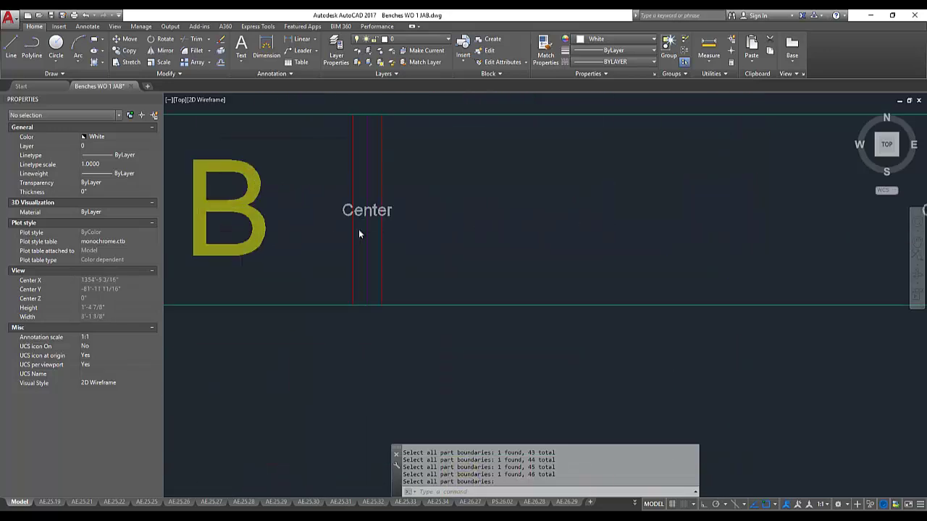
pyautogui.scroll(-5, 367, 212)
pyautogui.moveTo(364, 289)
pyautogui.mouseDown(button='middle')
pyautogui.moveTo(356, 260)
pyautogui.moveTo(221, 237)
pyautogui.mouseUp(button='middle')
pyautogui.scroll(-4, 321, 231)
pyautogui.scroll(6, 497, 253)
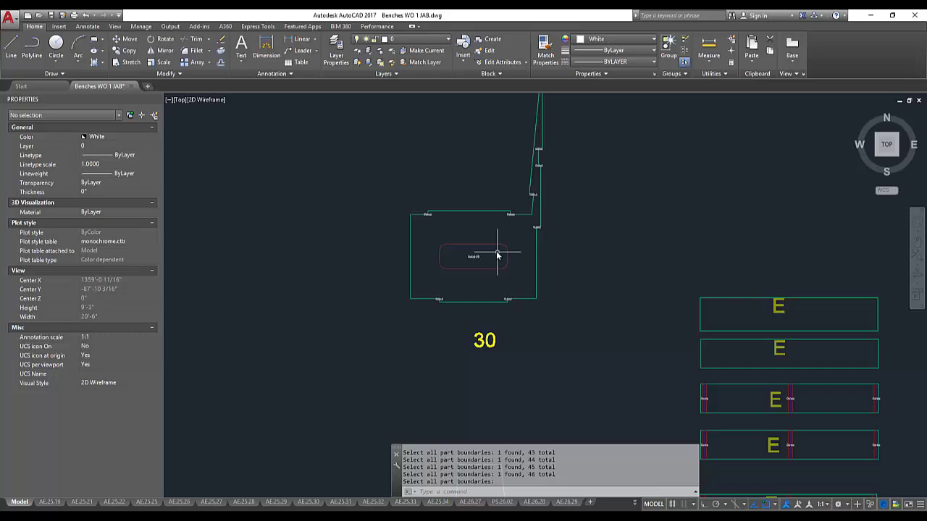
pyautogui.scroll(-6, 474, 265)
pyautogui.moveTo(472, 265); pyautogui.dragTo(362, 207, button='middle')
pyautogui.scroll(-2, 362, 207)
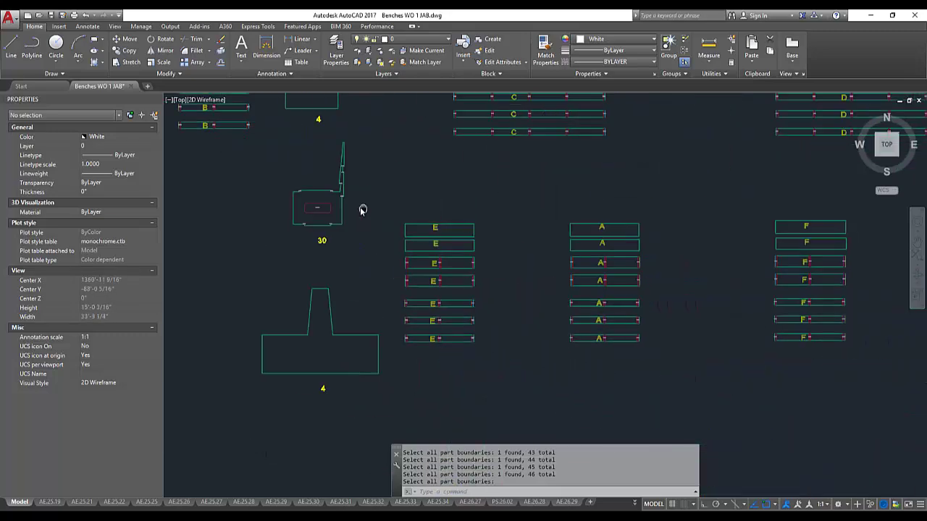
pyautogui.scroll(6, 432, 267)
pyautogui.moveTo(366, 249); pyautogui.dragTo(331, 242, button='middle')
pyautogui.scroll(-7, 331, 242)
pyautogui.scroll(4, 544, 304)
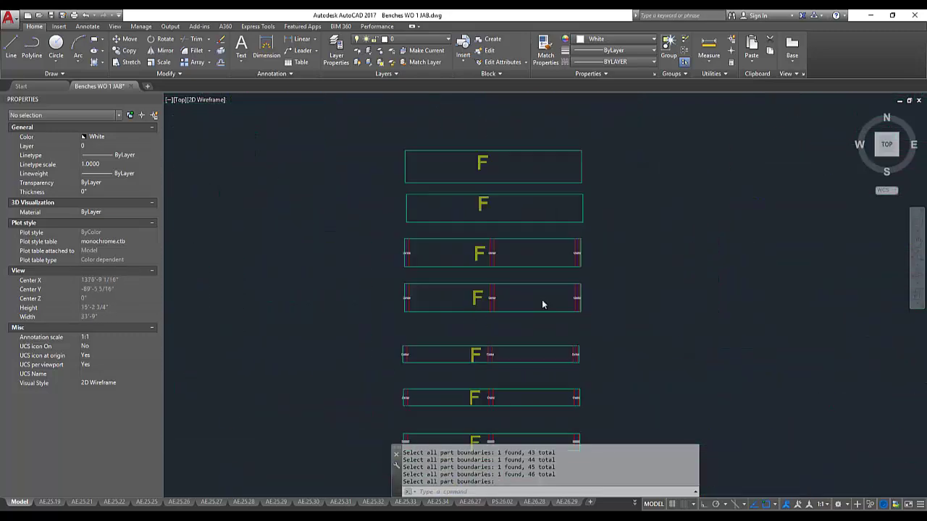
pyautogui.scroll(2, 546, 302)
pyautogui.scroll(-8, 546, 302)
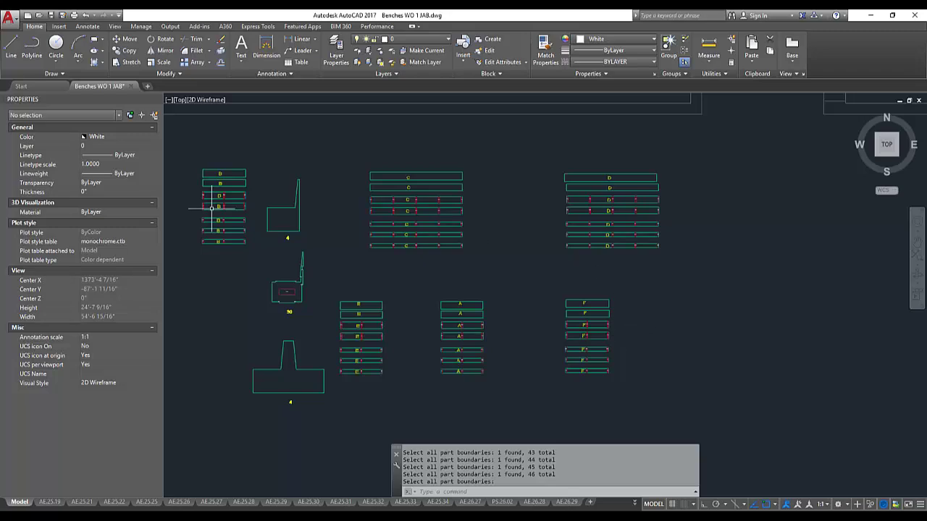
# Open S2M Transfer with Use CV Materials kept on and search materials for pl-01
pyautogui.press('Return')
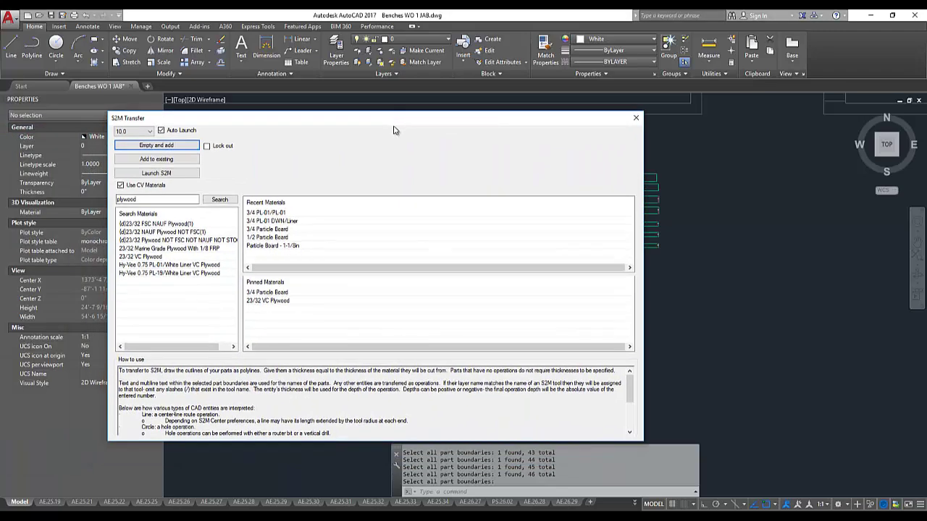
pyautogui.click(121, 185)
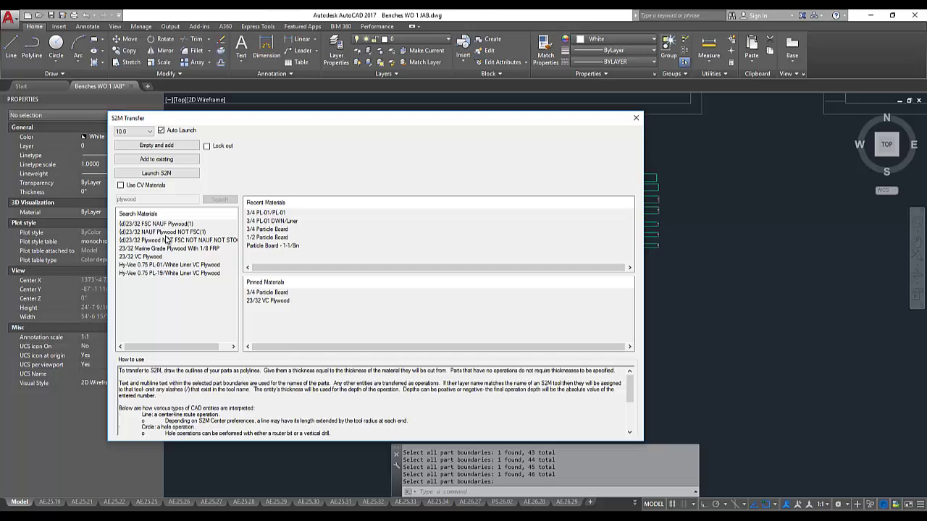
pyautogui.click(136, 186)
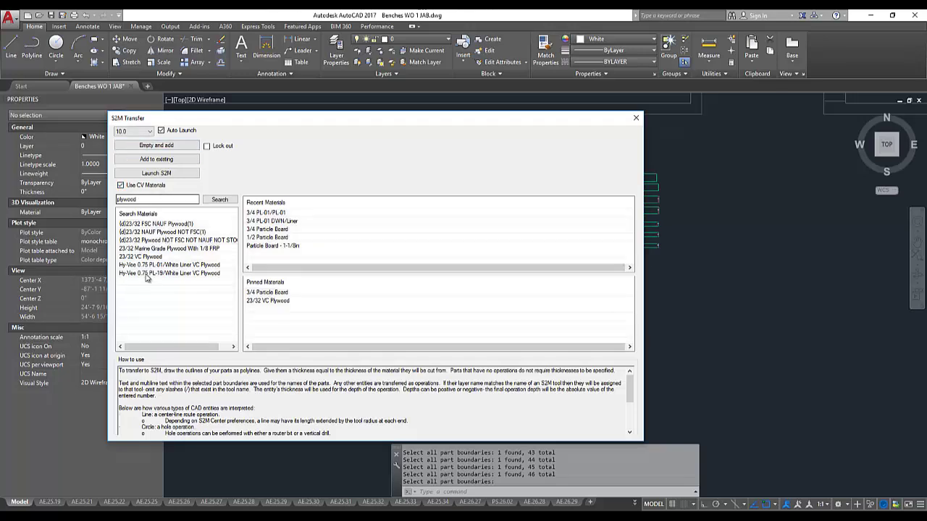
pyautogui.press('Tab')
pyautogui.write('pl')
pyautogui.press('Return')
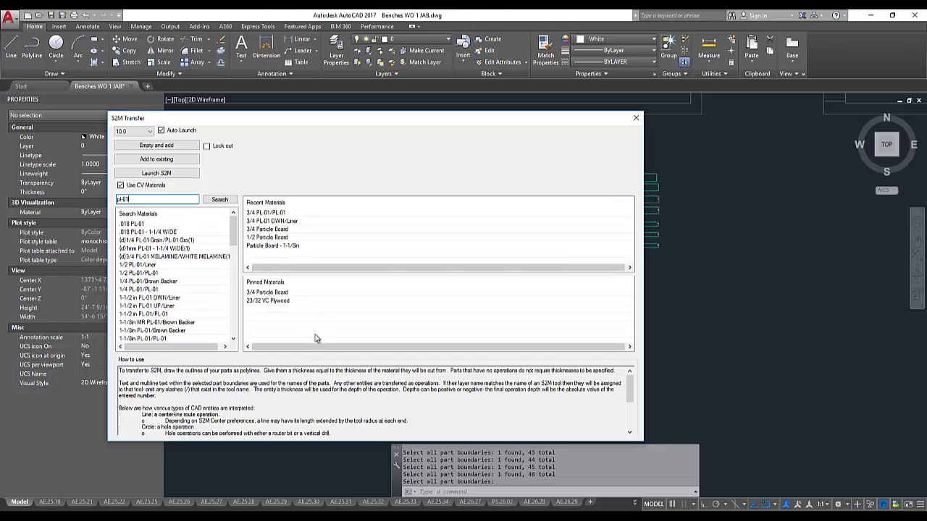
# Pin and then unpin Particle Board - 1-1/8in, and resize the recent and pinned panels
pyautogui.rightClick(275, 250)
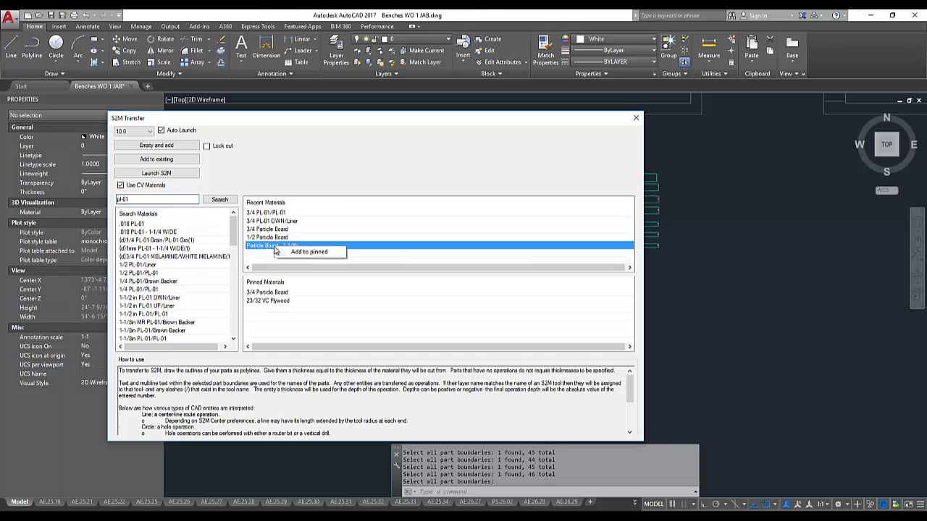
pyautogui.click(337, 254)
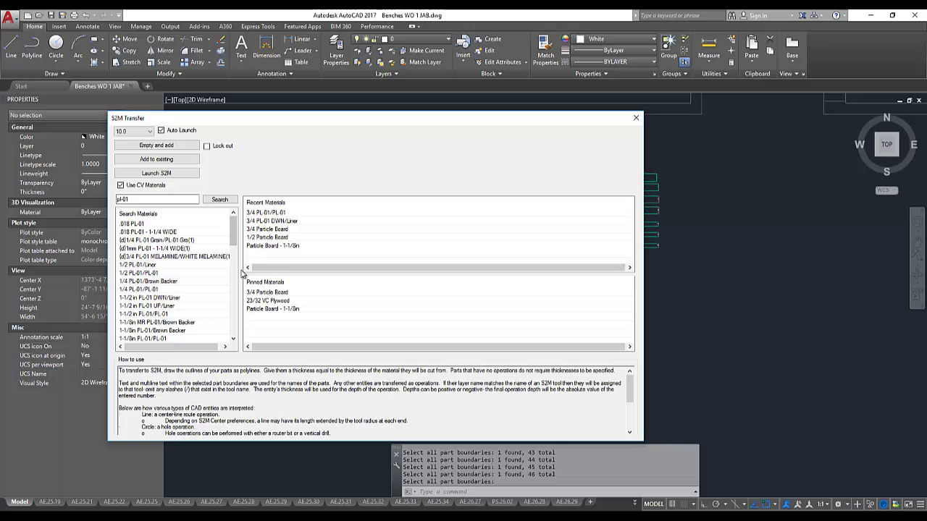
pyautogui.rightClick(291, 309)
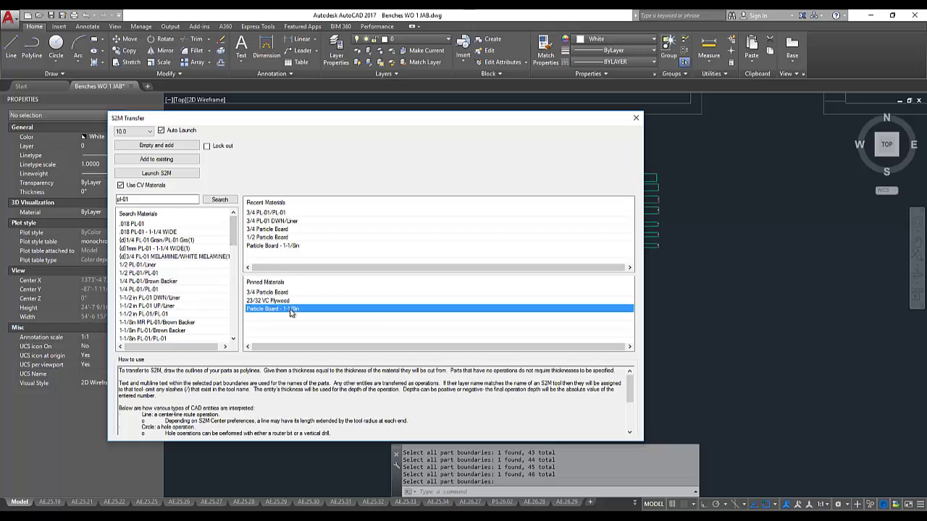
pyautogui.click(330, 316)
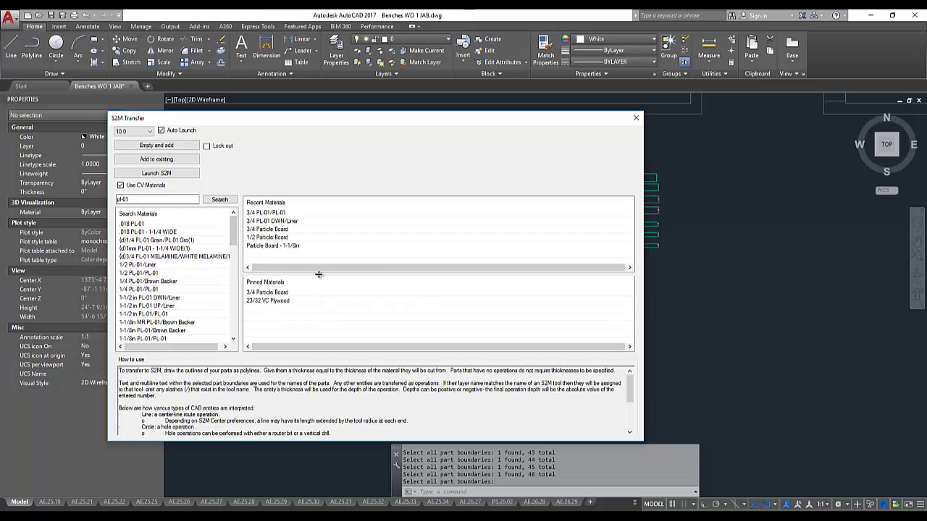
pyautogui.moveTo(318, 275)
pyautogui.mouseDown()
pyautogui.moveTo(319, 258)
pyautogui.moveTo(323, 294)
pyautogui.moveTo(327, 268)
pyautogui.mouseUp()
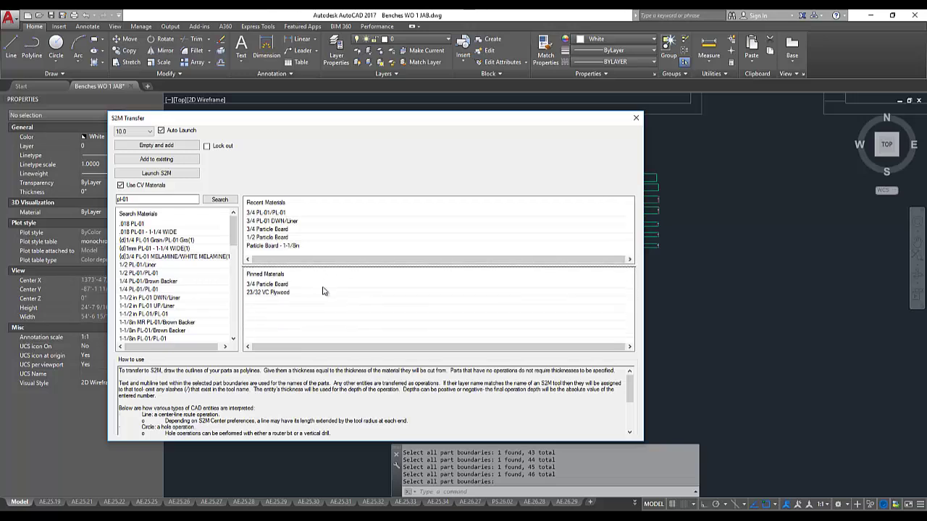
# Choose 3/4 Particle Board after the missing-material warning and send the parts with Empty and add
pyautogui.click(184, 151)
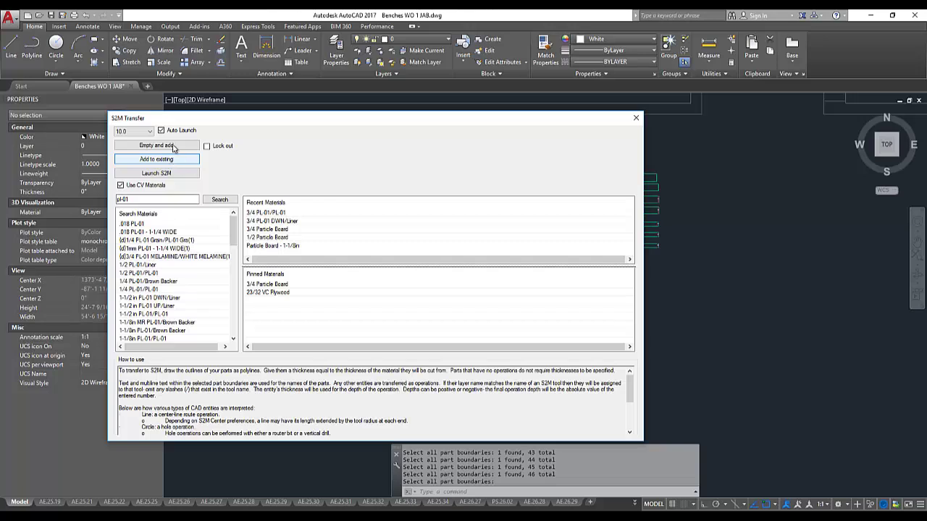
pyautogui.click(171, 148)
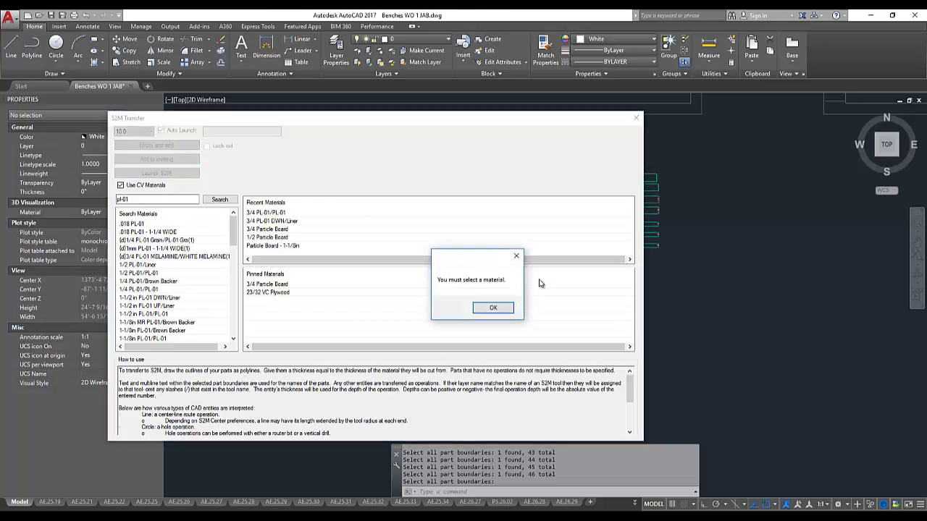
pyautogui.click(495, 308)
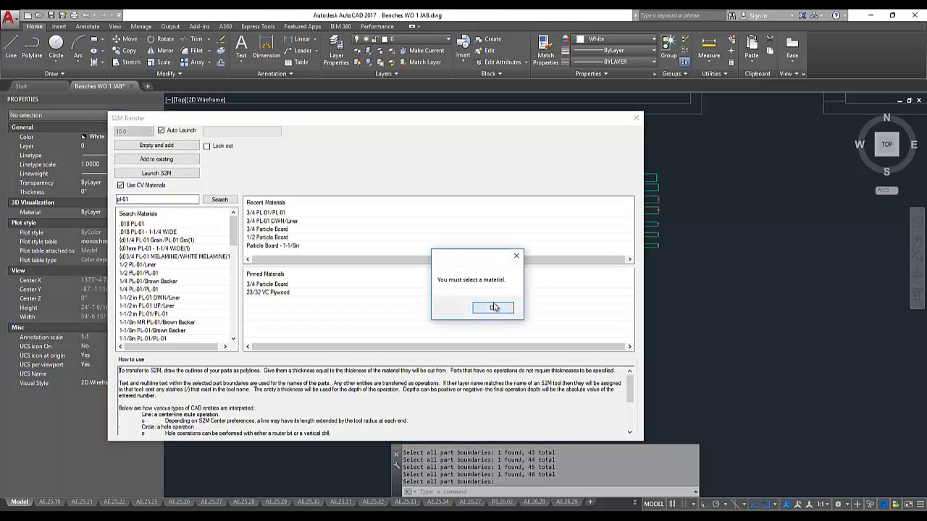
pyautogui.click(269, 284)
pyautogui.click(172, 148)
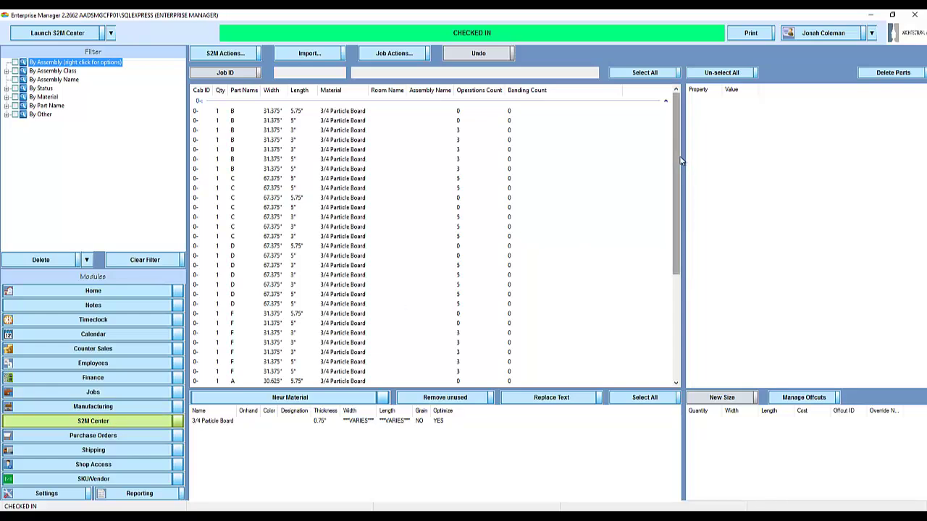
# Scroll the transferred parts grid, then launch S2M Center and confirm the login
pyautogui.moveTo(680, 160); pyautogui.dragTo(687, 258)
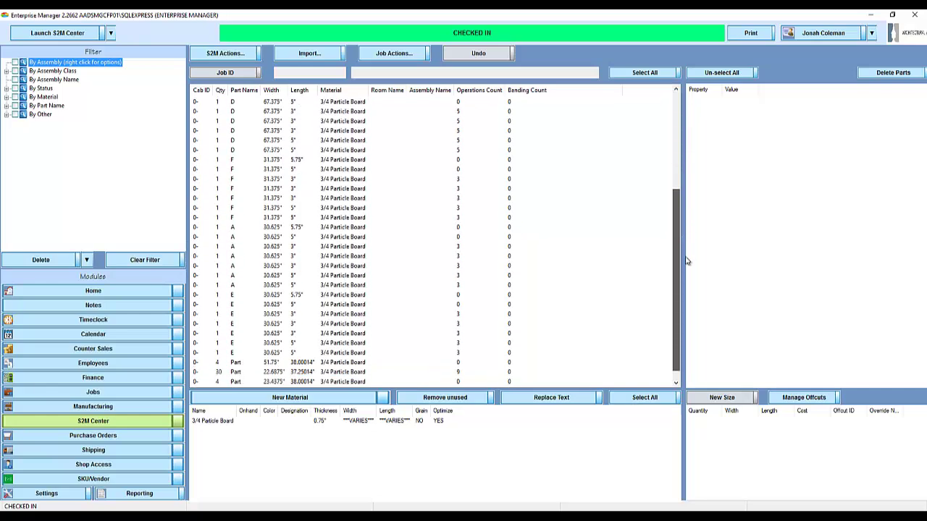
pyautogui.click(67, 38)
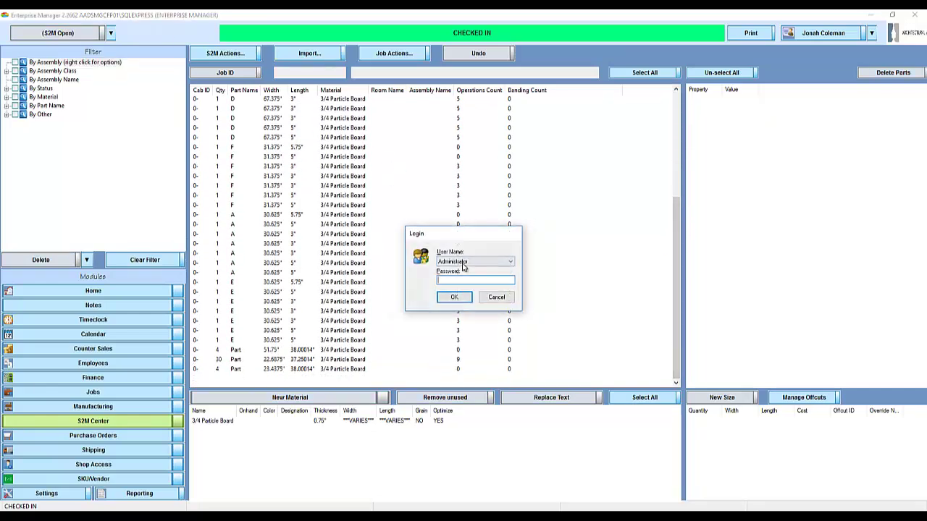
pyautogui.click(458, 299)
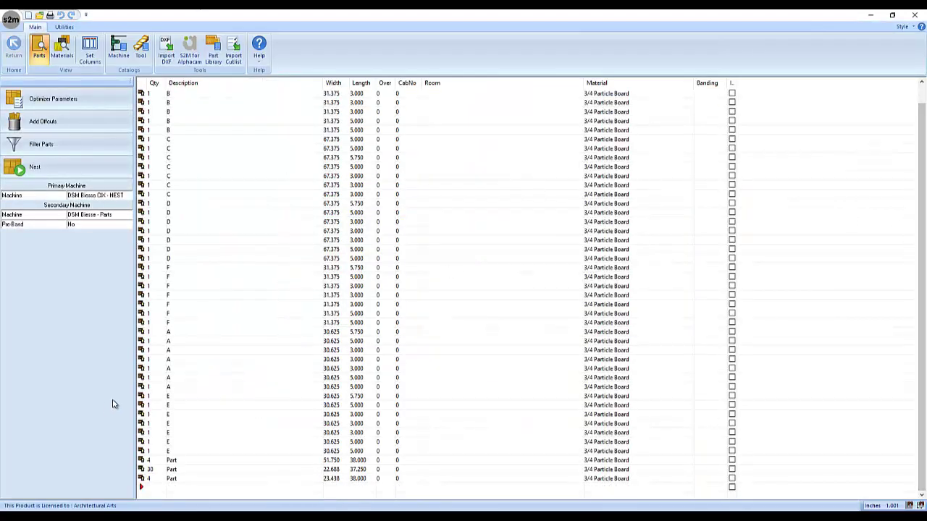
# Open the qty 30 part for editing to check it, then return to the parts list
pyautogui.rightClick(147, 471)
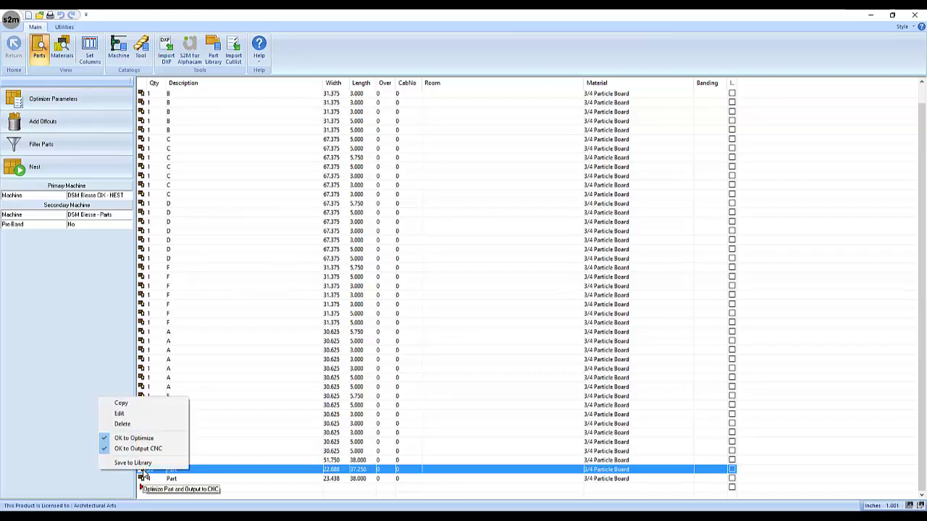
pyautogui.click(141, 417)
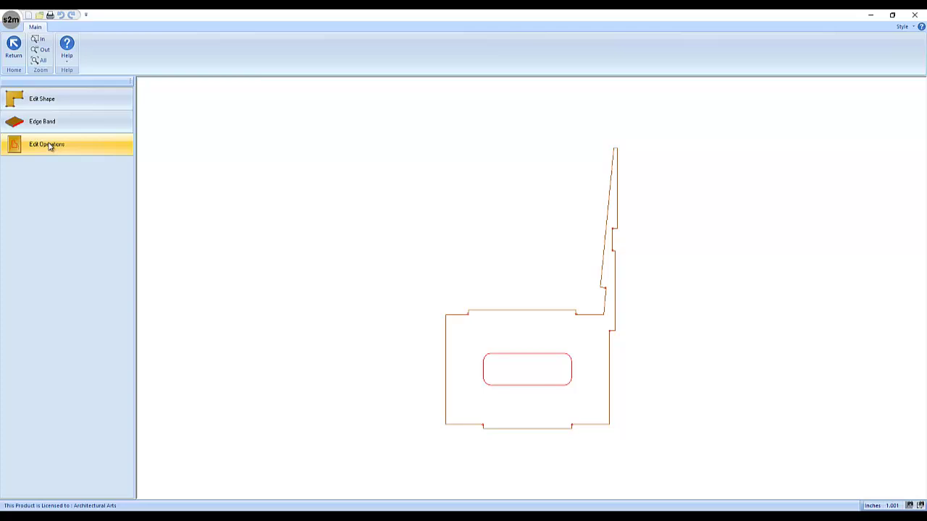
pyautogui.click(13, 46)
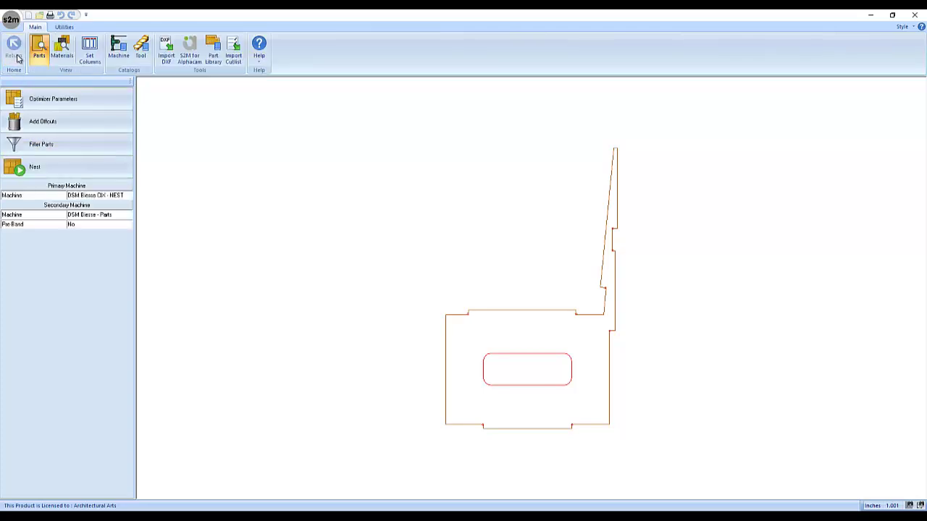
# Accept the optimizer parameters and run the nest to produce the 3/4 Particle Board cut patterns
pyautogui.click(66, 107)
pyautogui.click(500, 334)
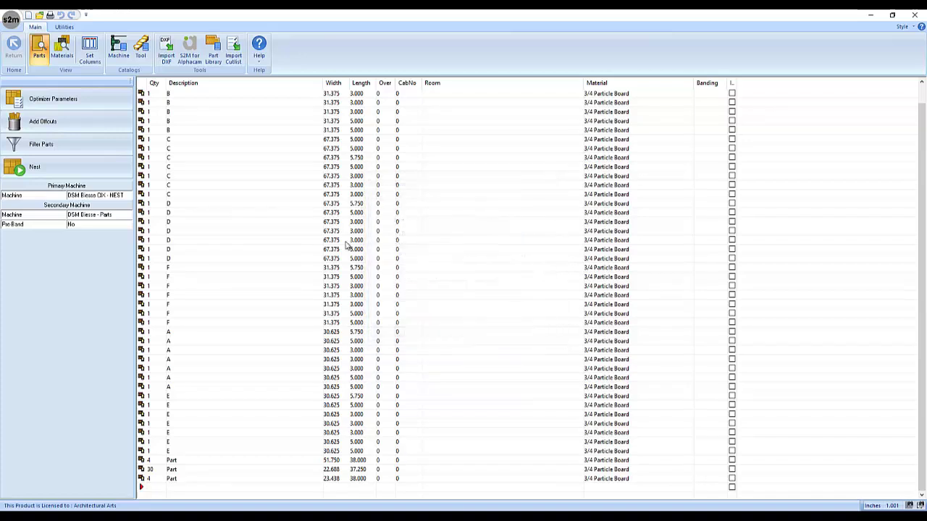
pyautogui.click(79, 168)
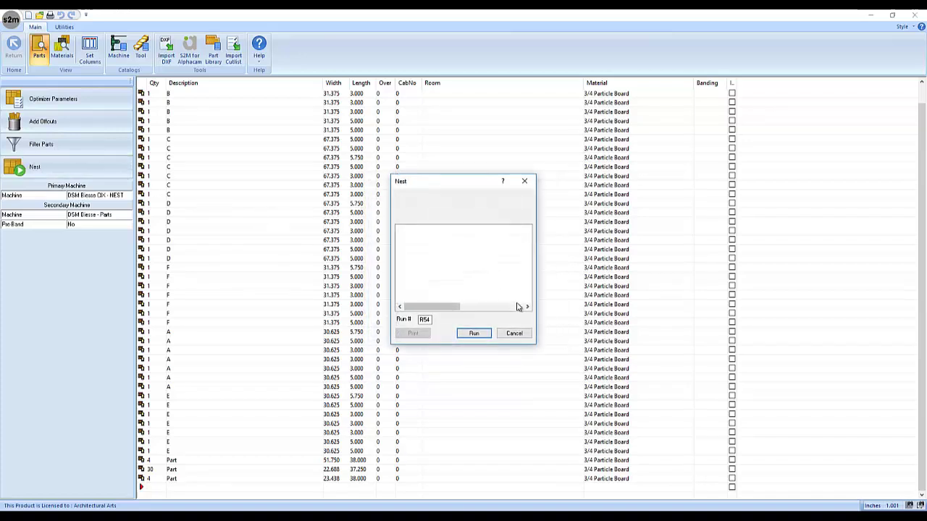
pyautogui.click(473, 334)
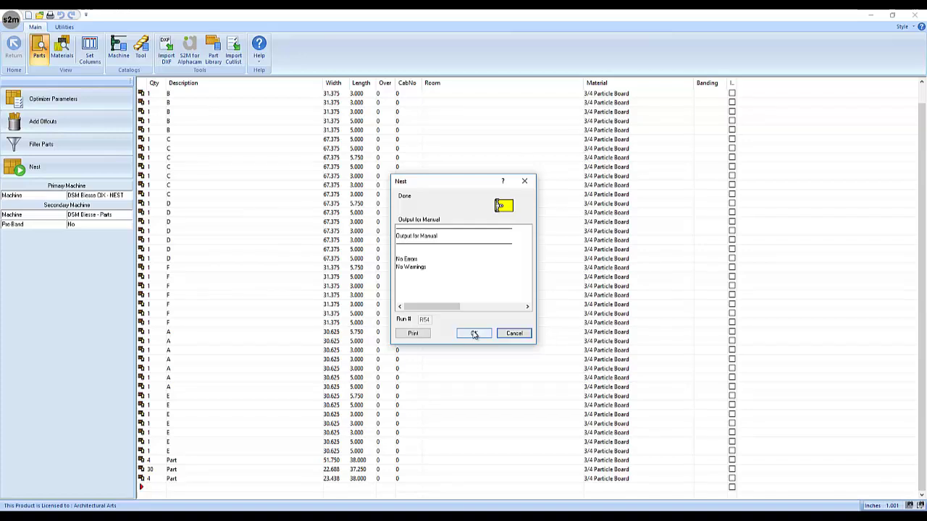
pyautogui.click(473, 334)
# Show the 3/4 Particle Board cut pattern, highlight part 11, and start its machining simulation
pyautogui.click(73, 114)
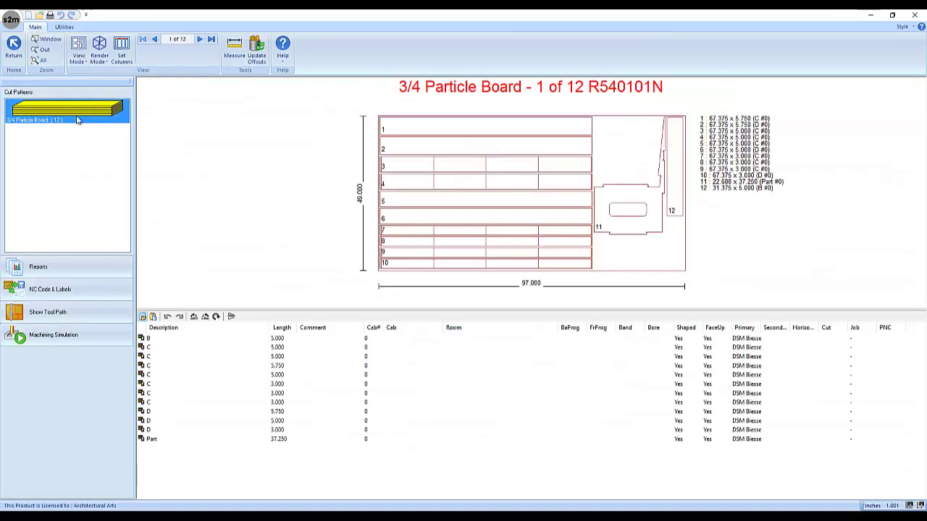
pyautogui.click(640, 203)
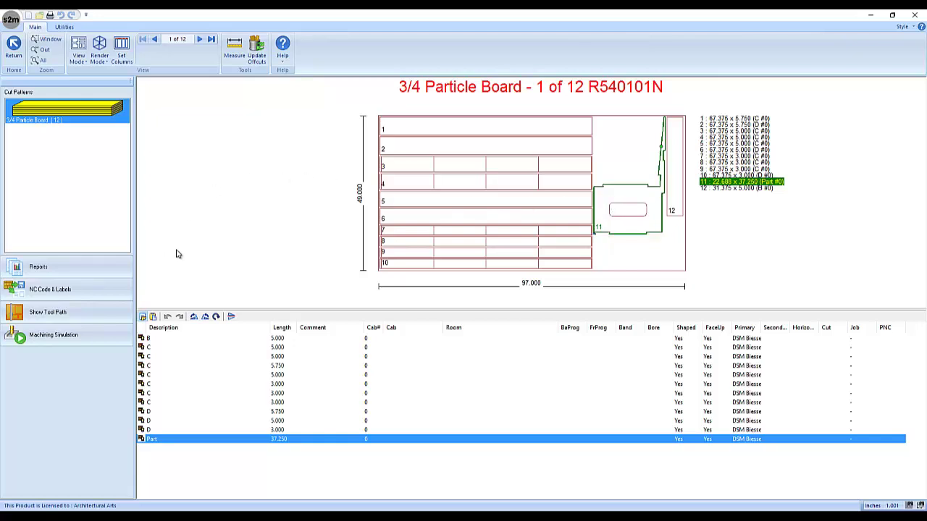
pyautogui.click(43, 336)
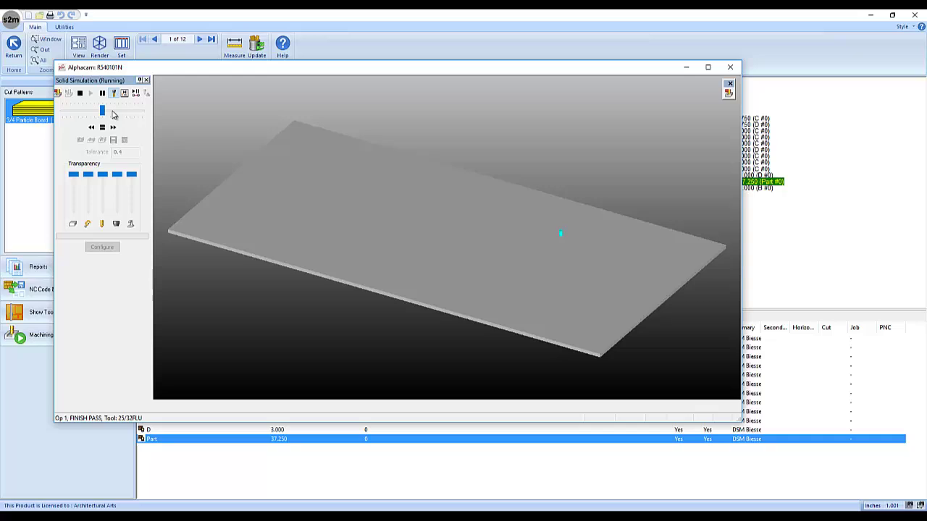
# Push the Solid Simulation speed slider to maximum, Time x 512
pyautogui.moveTo(102, 110); pyautogui.dragTo(136, 114)
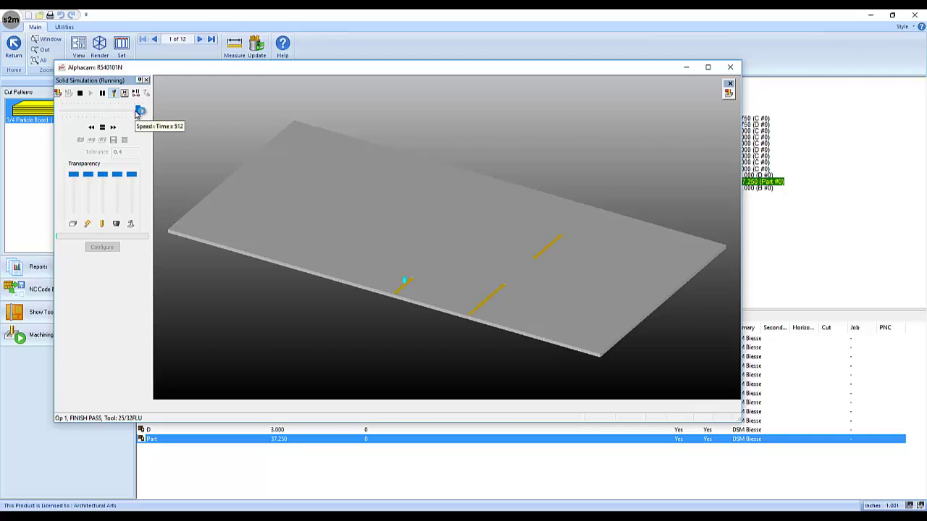